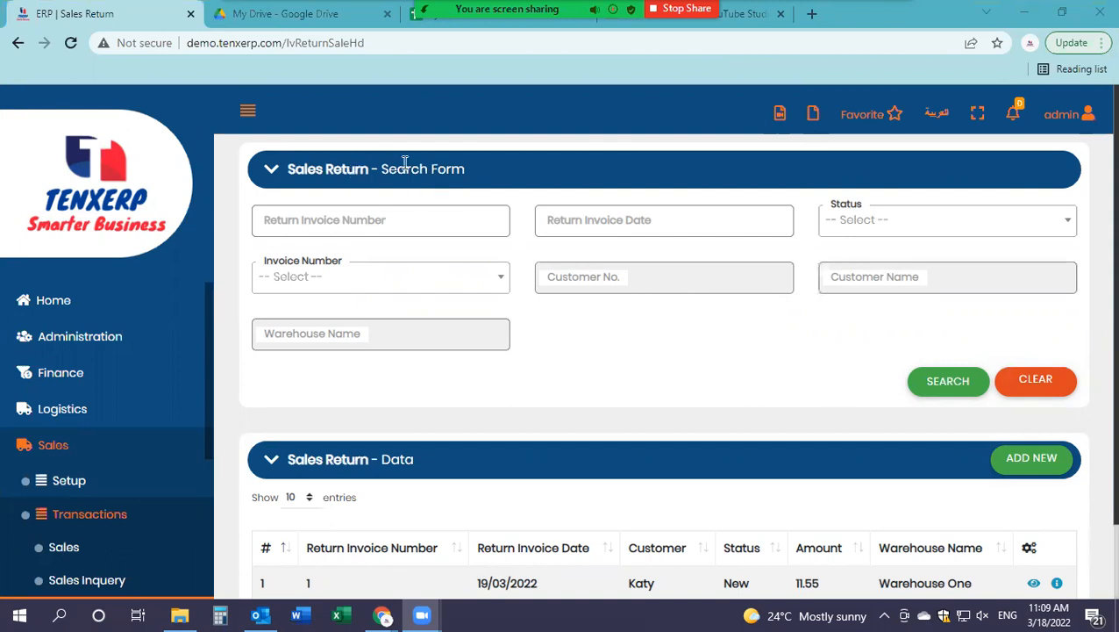
Examine the Sales Return search filters, including the return invoice date calendar and the status and invoice number options.
scroll(419, 269, down, 2)
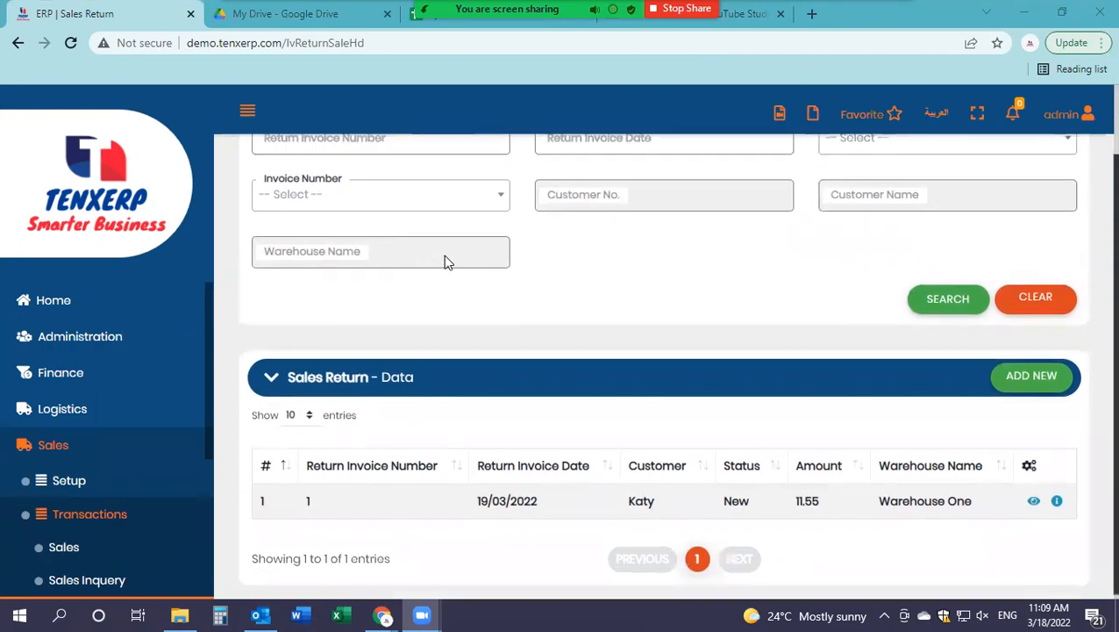
scroll(471, 323, up, 2)
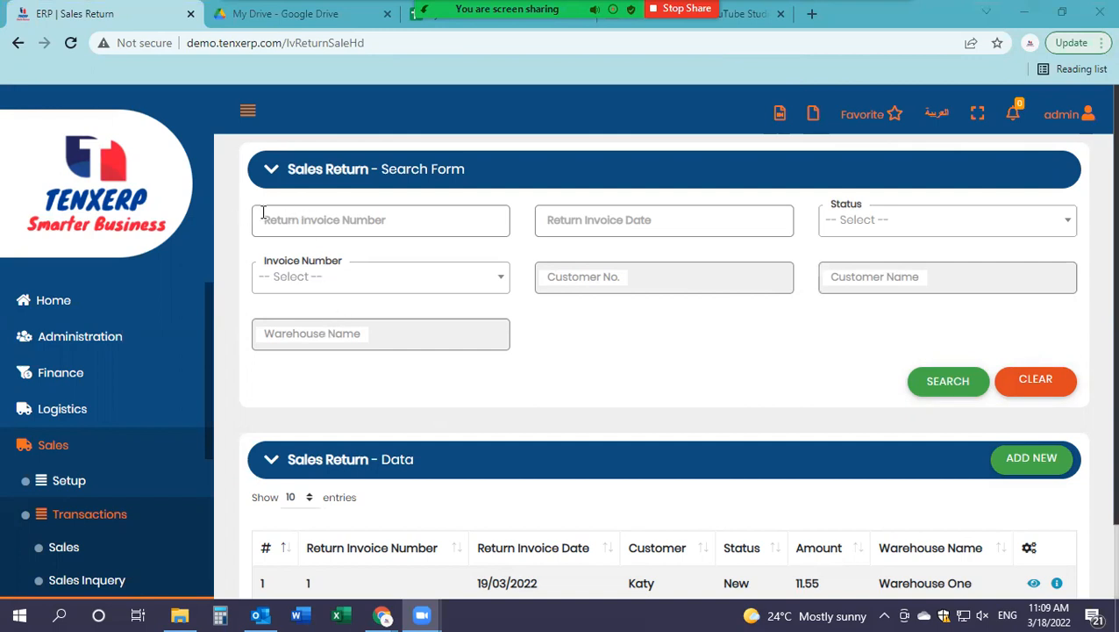
click(408, 228)
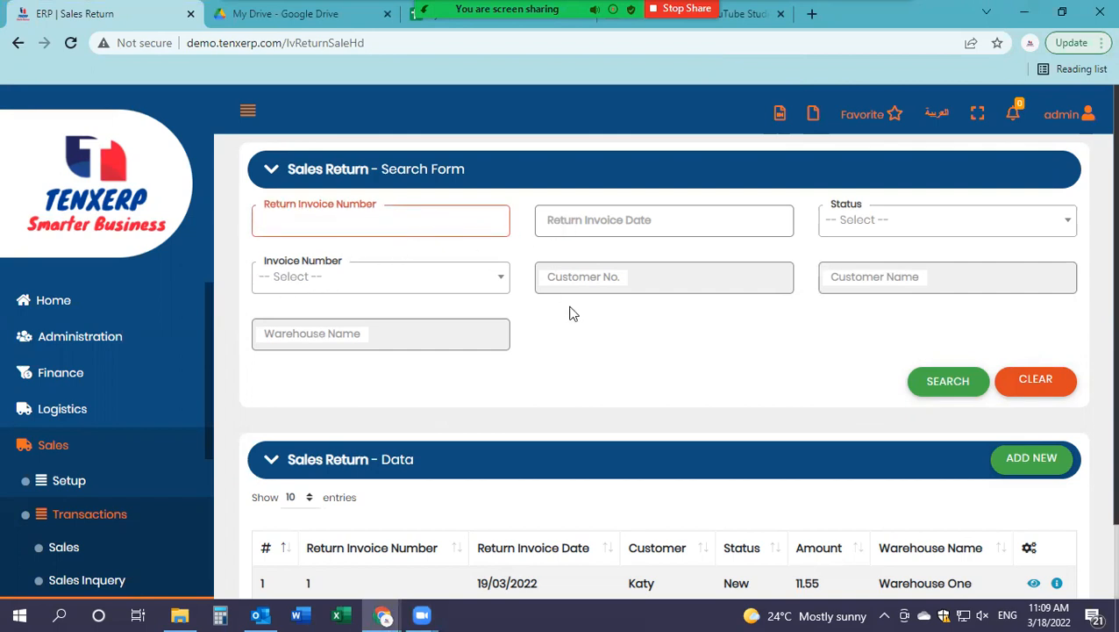
click(628, 212)
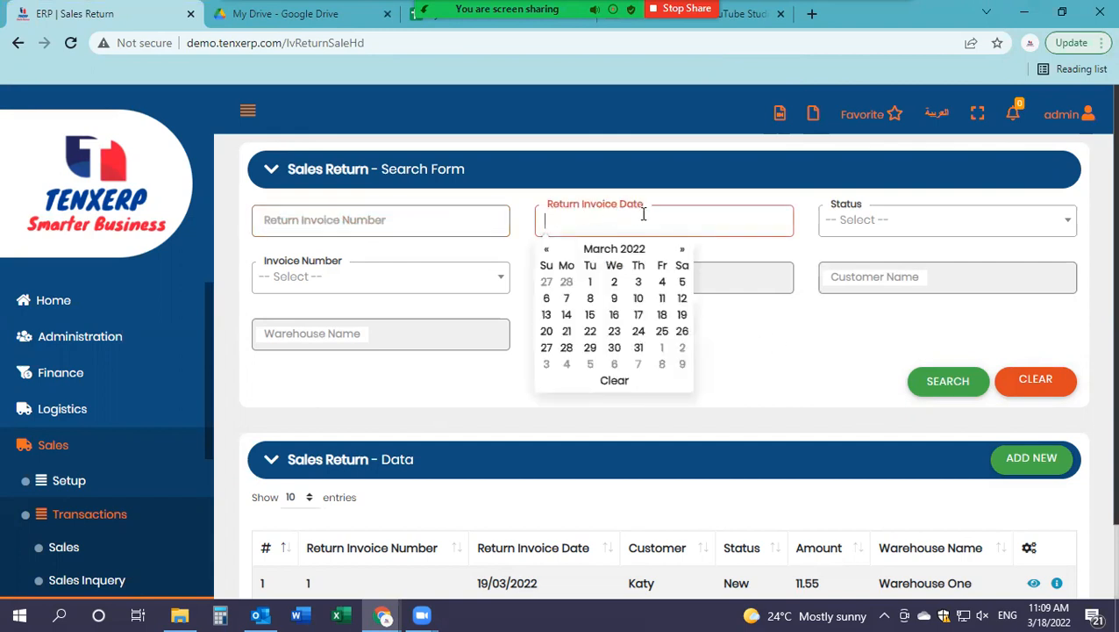
click(880, 223)
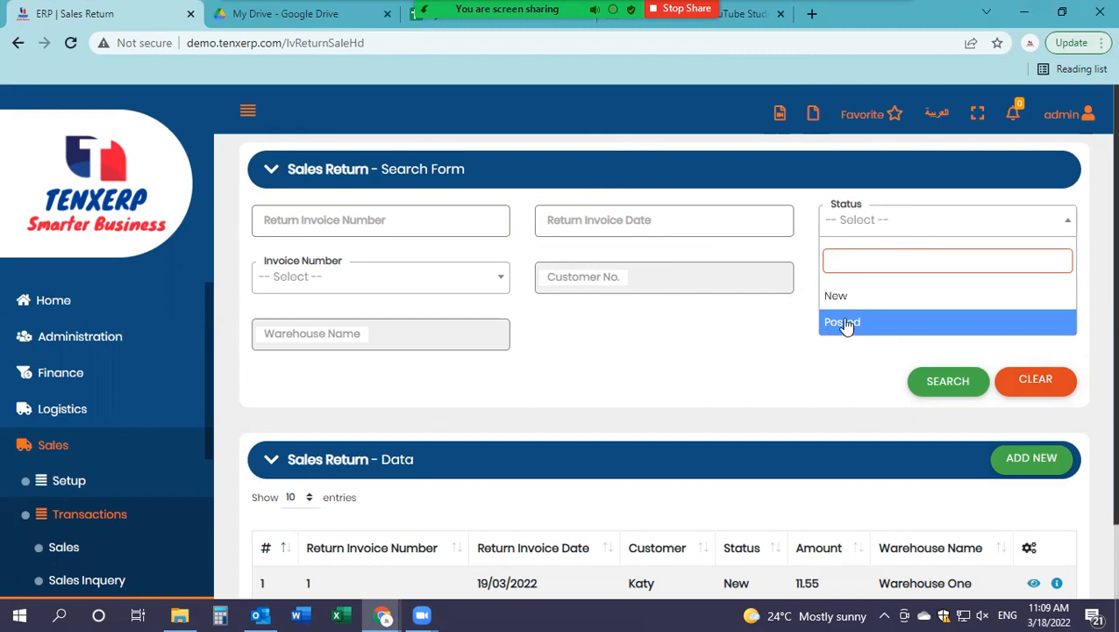
click(791, 343)
click(419, 288)
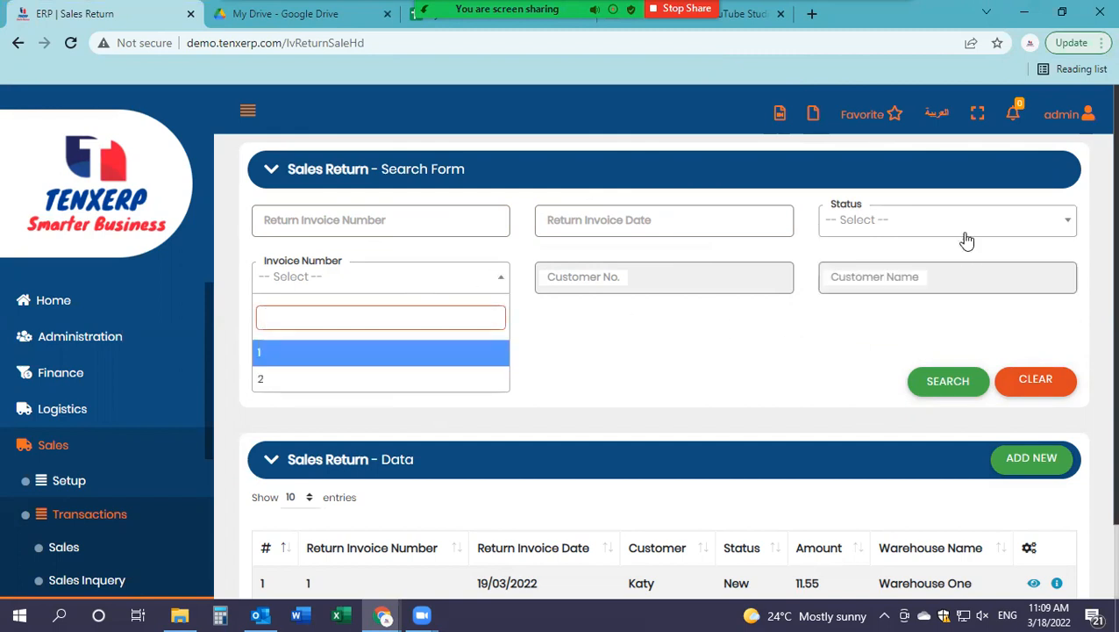
click(964, 233)
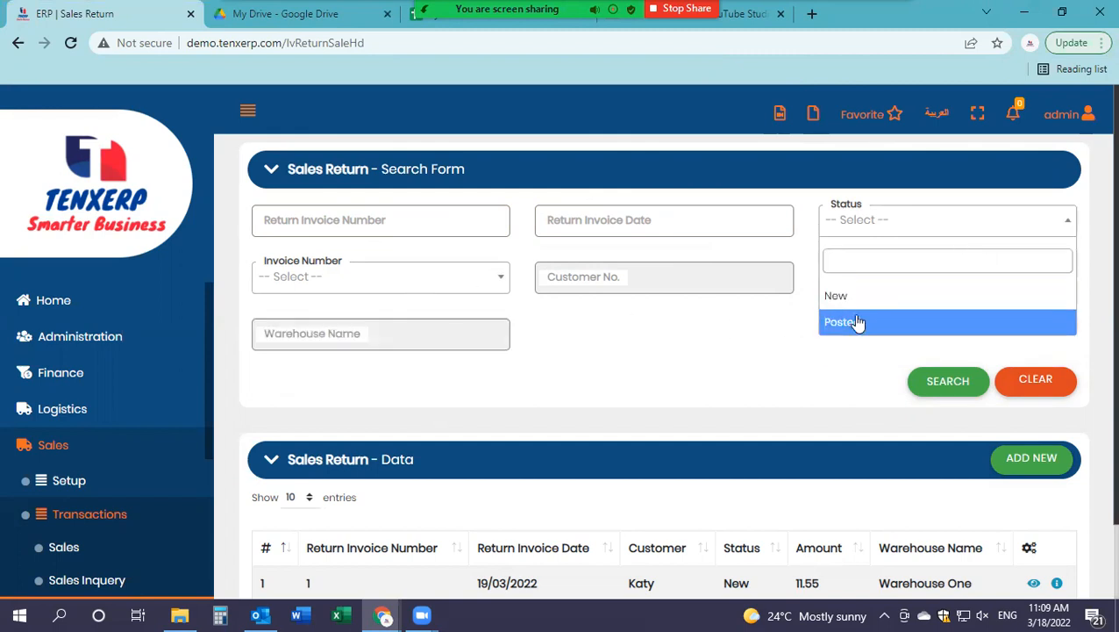
click(423, 293)
click(329, 277)
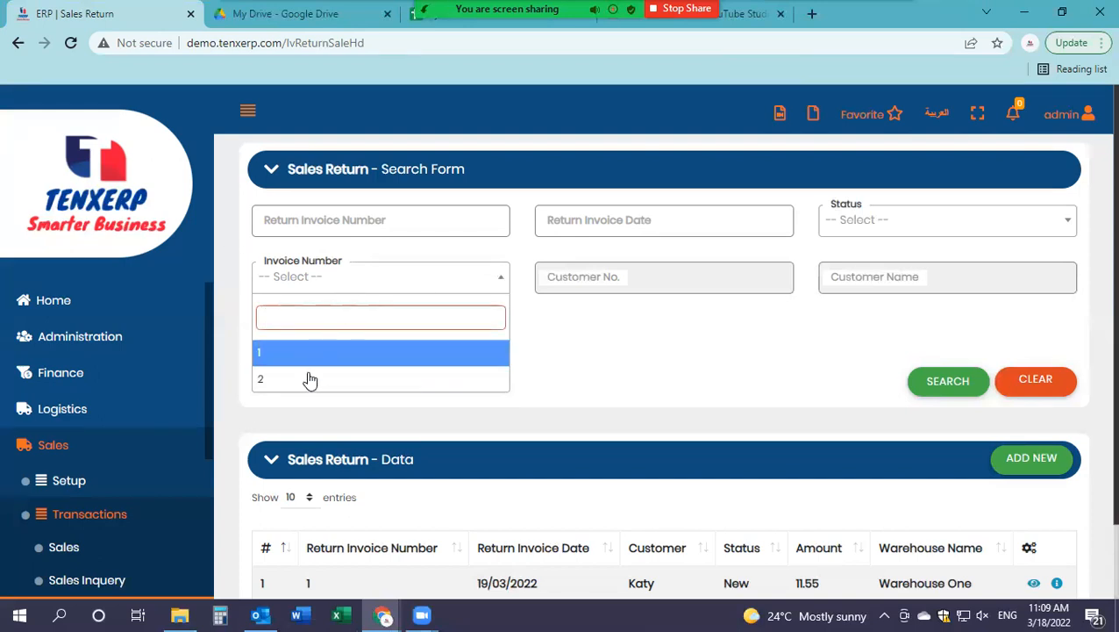
click(561, 282)
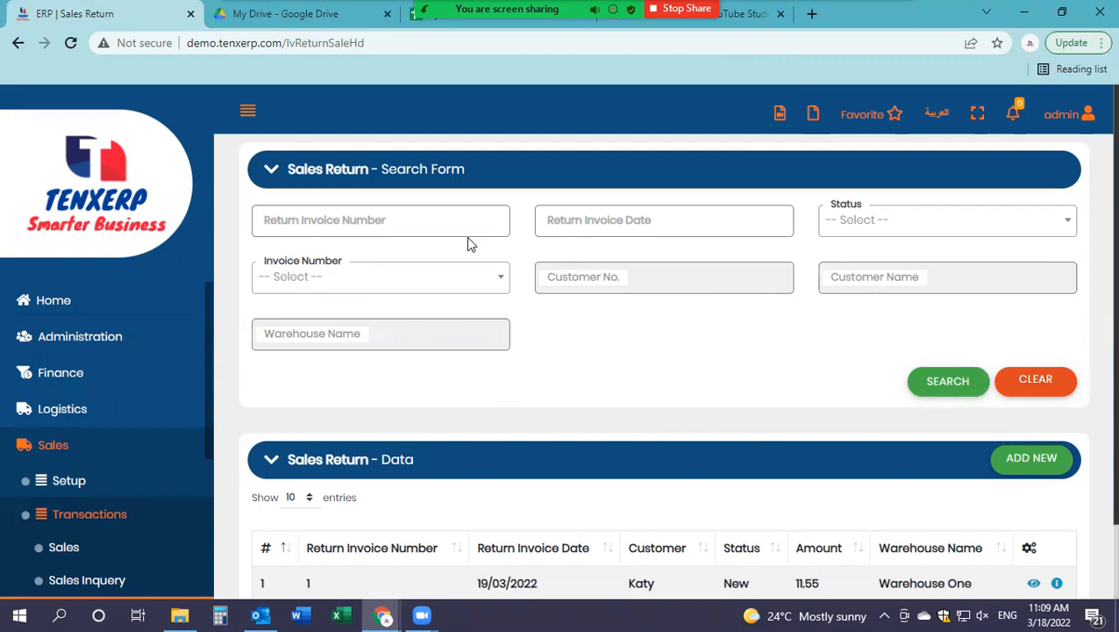
Review the Sales Return data list and its columns beneath the search form.
scroll(649, 318, down, 1)
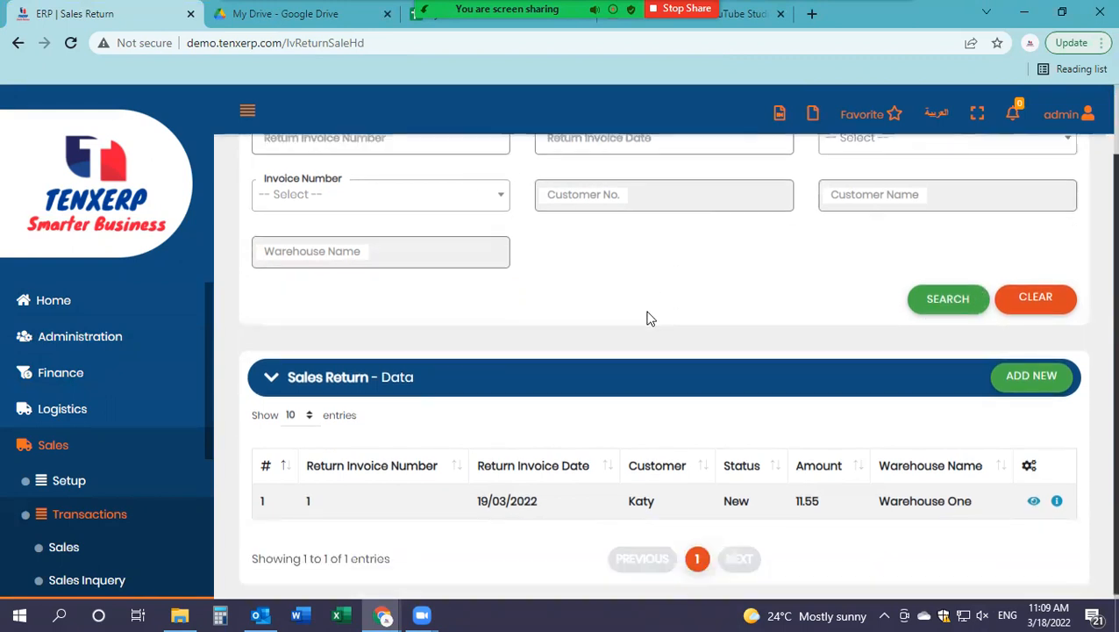
scroll(650, 319, up, 1)
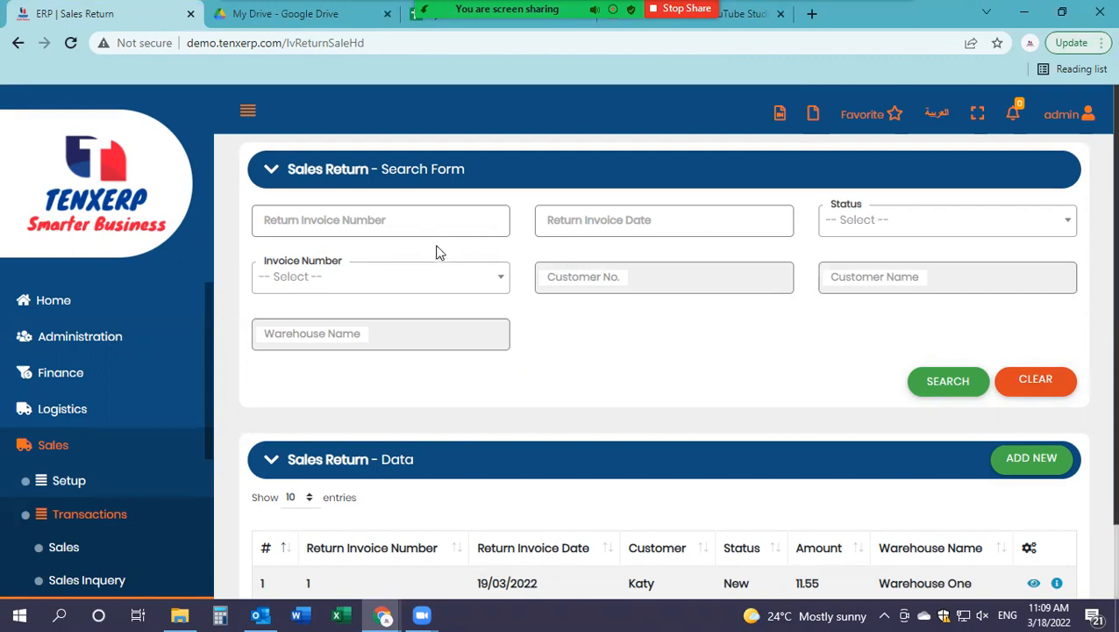
scroll(745, 342, down, 1)
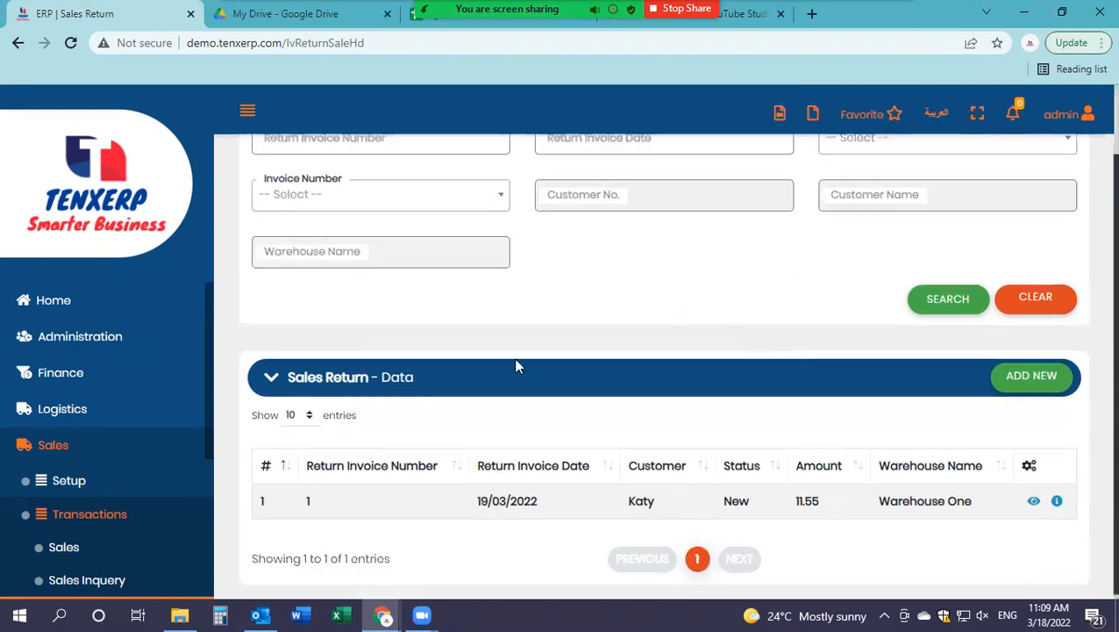
double_click(298, 377)
drag(352, 388, 424, 384)
click(417, 370)
triple_click(329, 395)
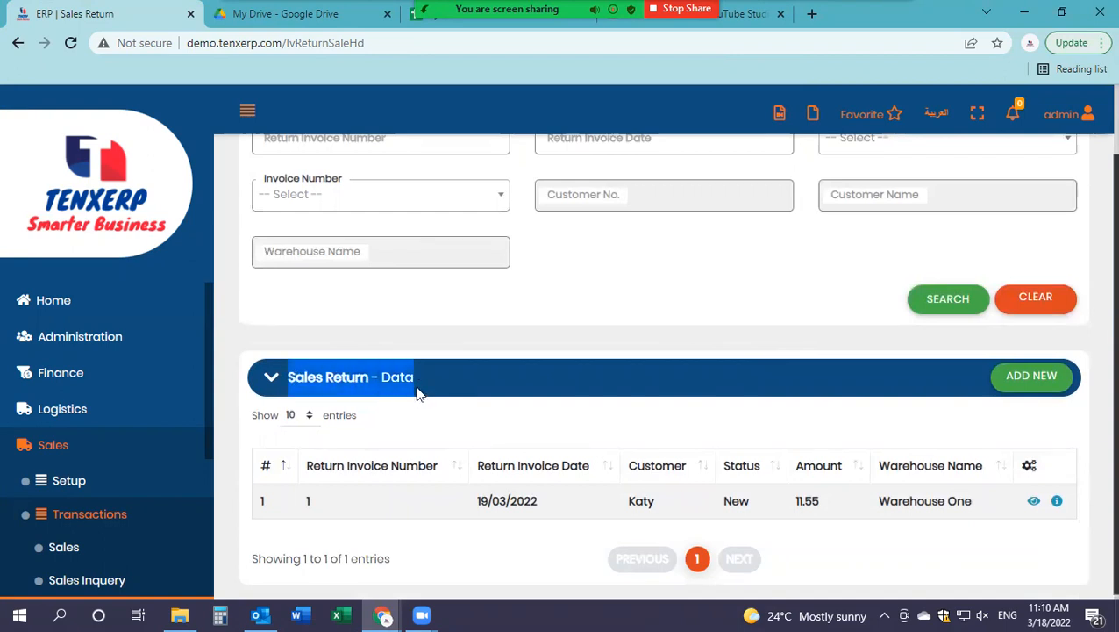
click(400, 342)
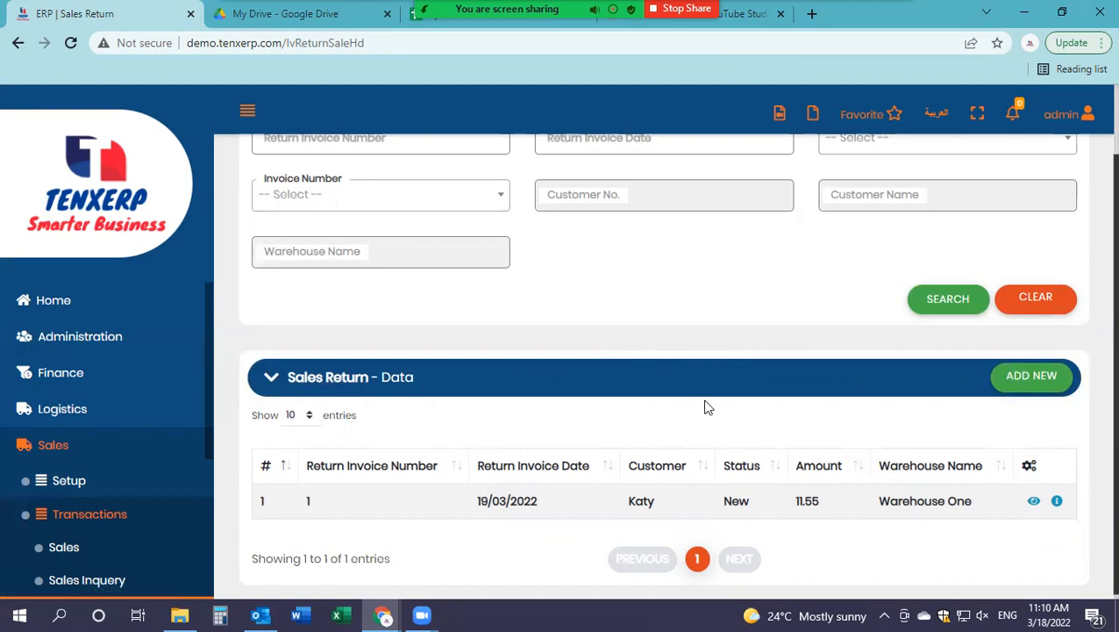
scroll(708, 406, up, 1)
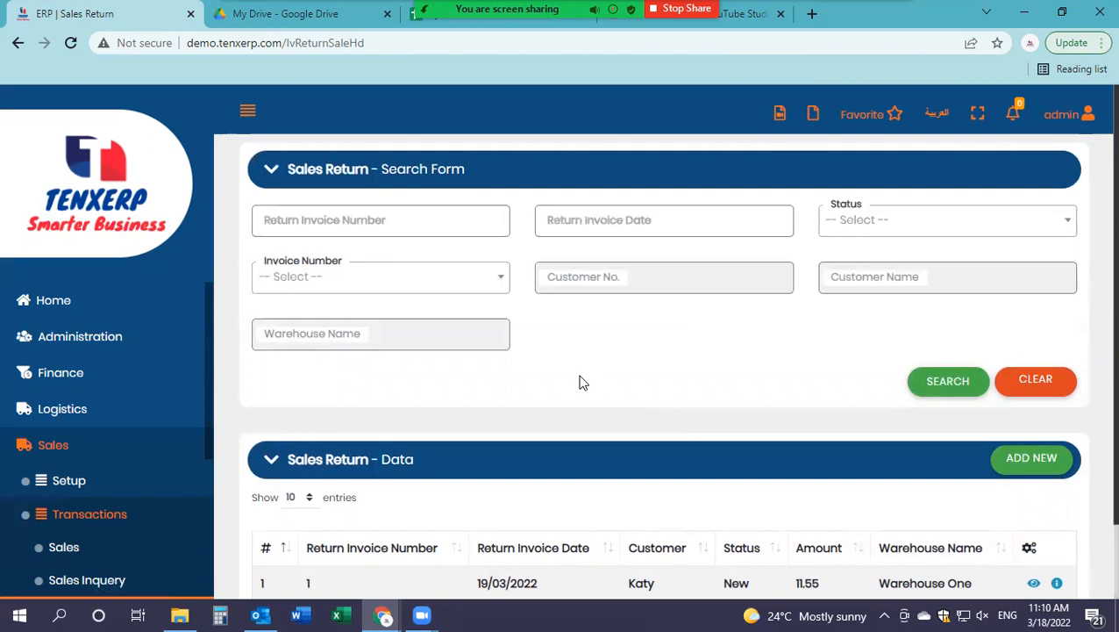
scroll(579, 383, down, 1)
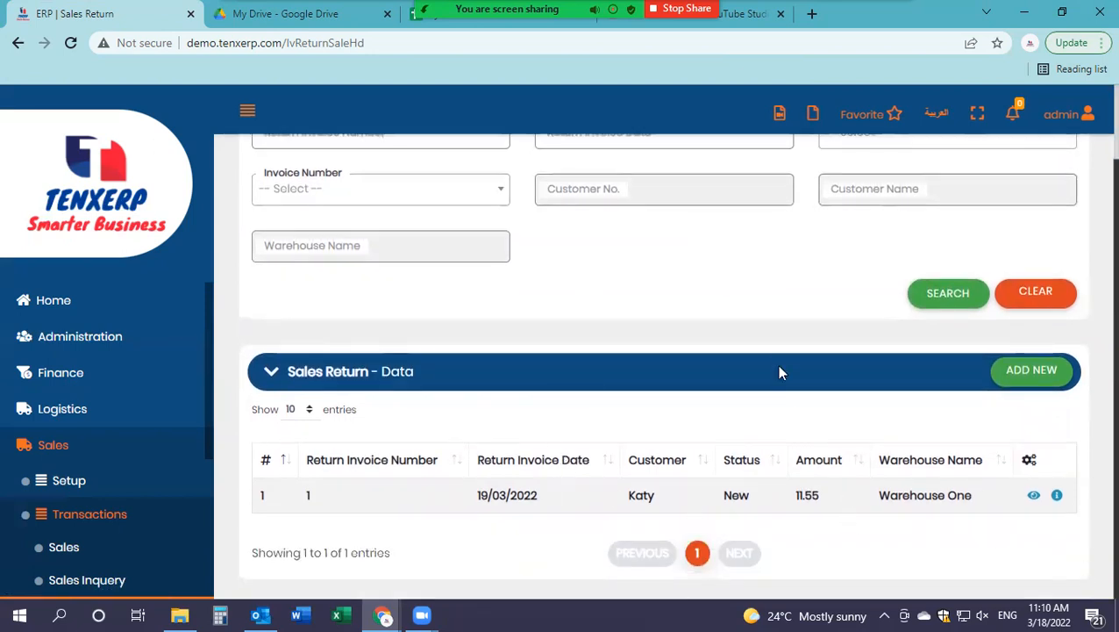
scroll(779, 367, up, 1)
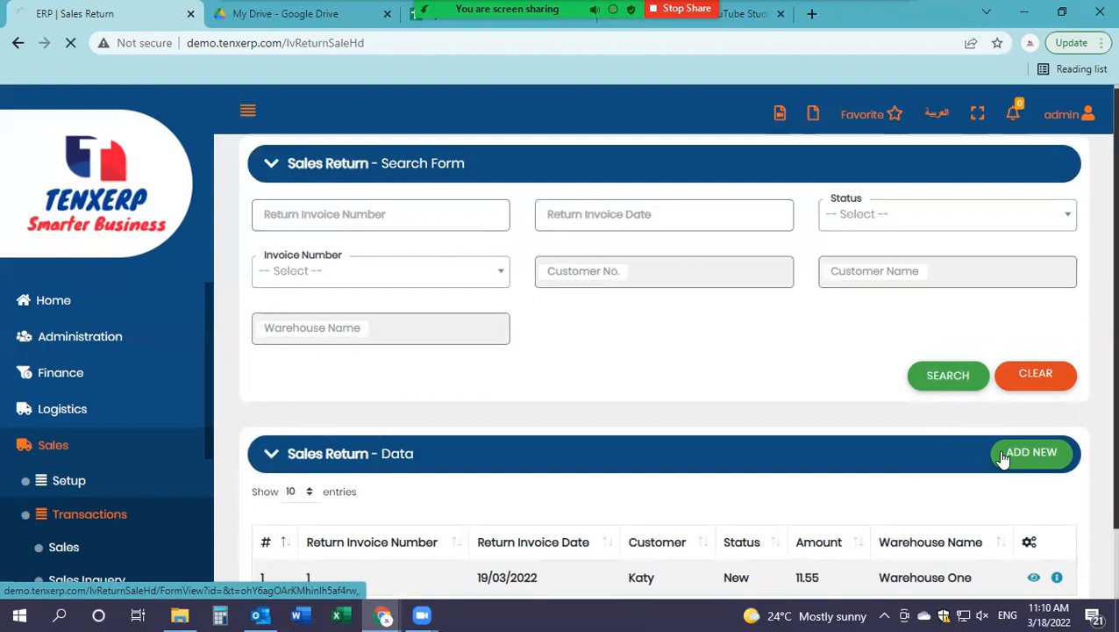
Start a new sales return dated 20/03/2022 against invoice number 1.
click(1003, 458)
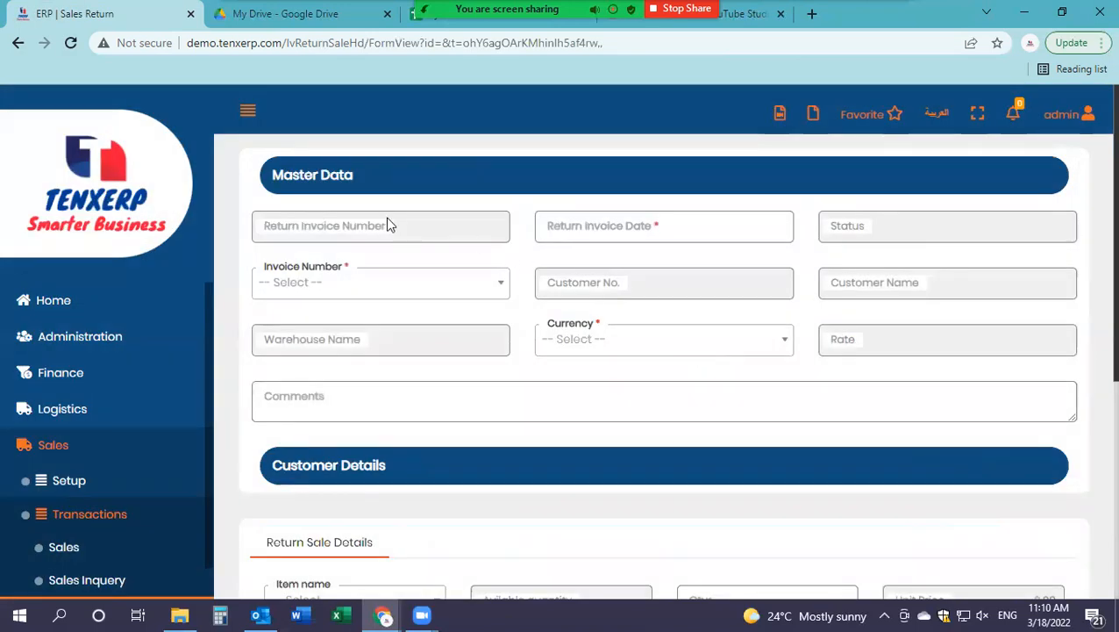
click(637, 215)
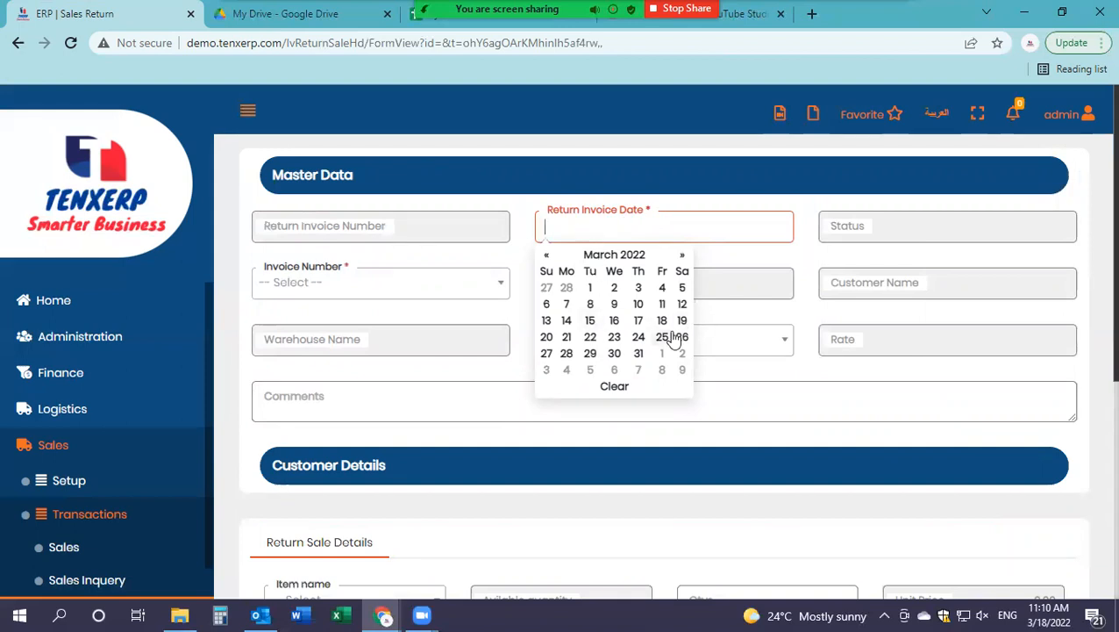
click(547, 338)
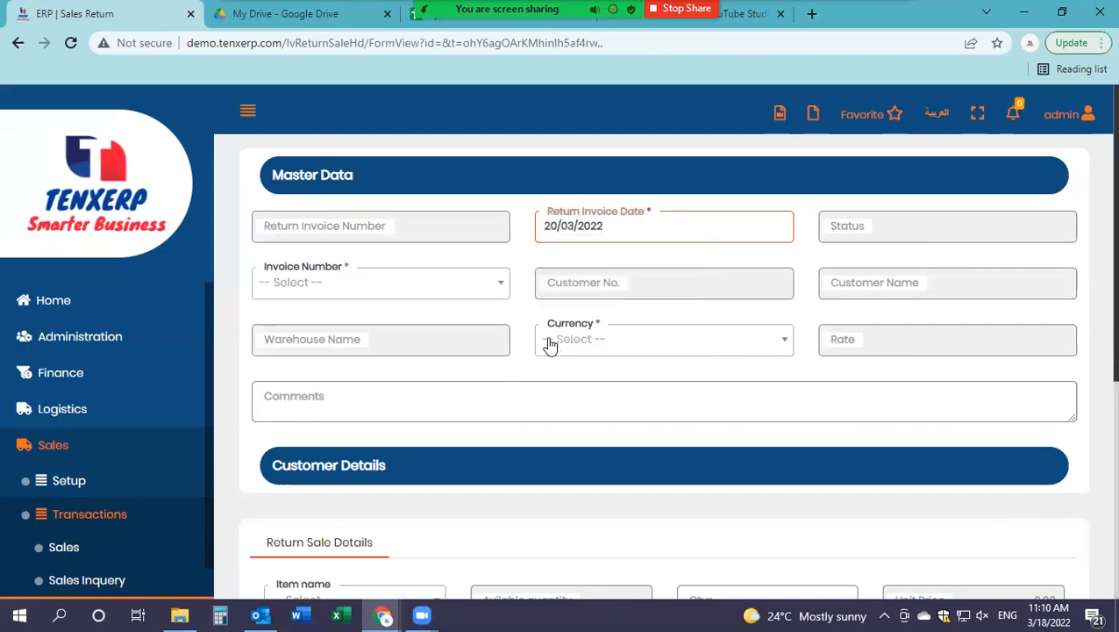
click(365, 289)
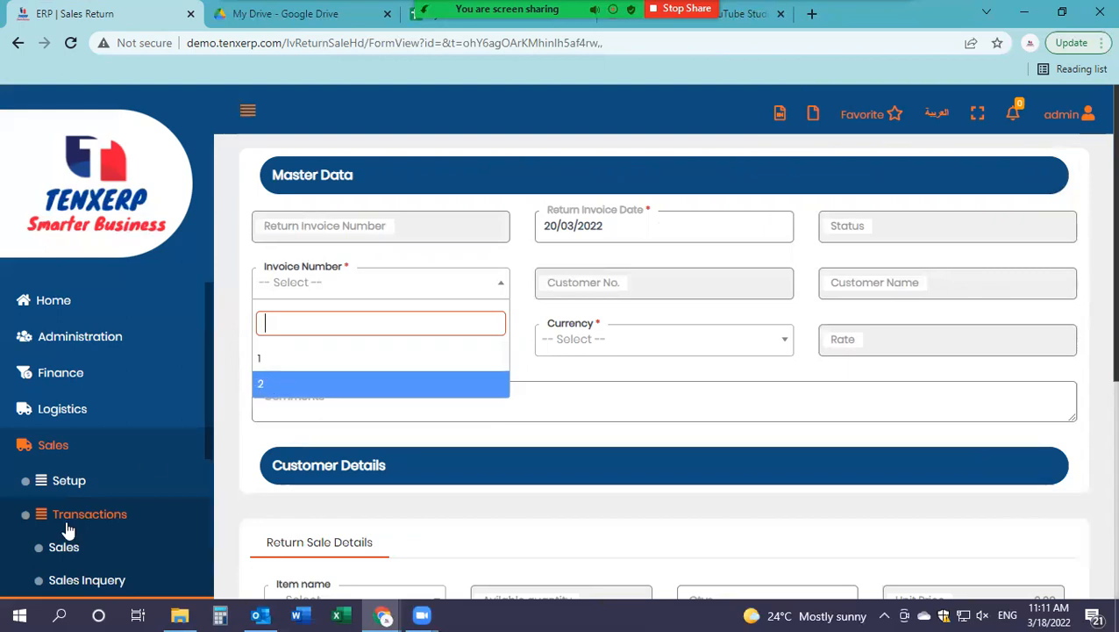
scroll(23, 421, down, 1)
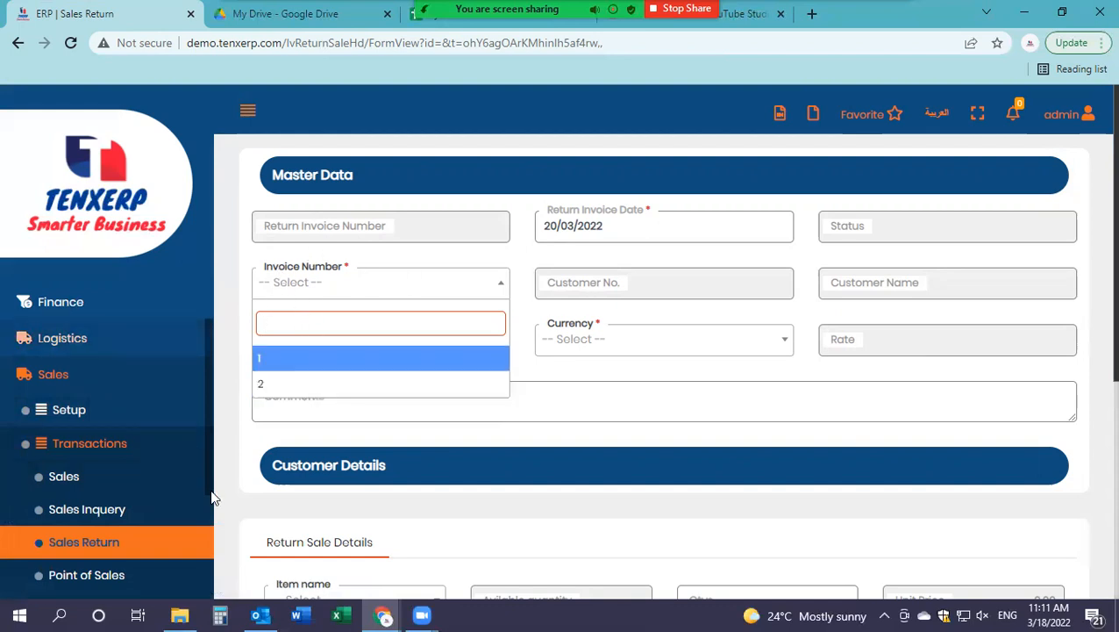
click(348, 368)
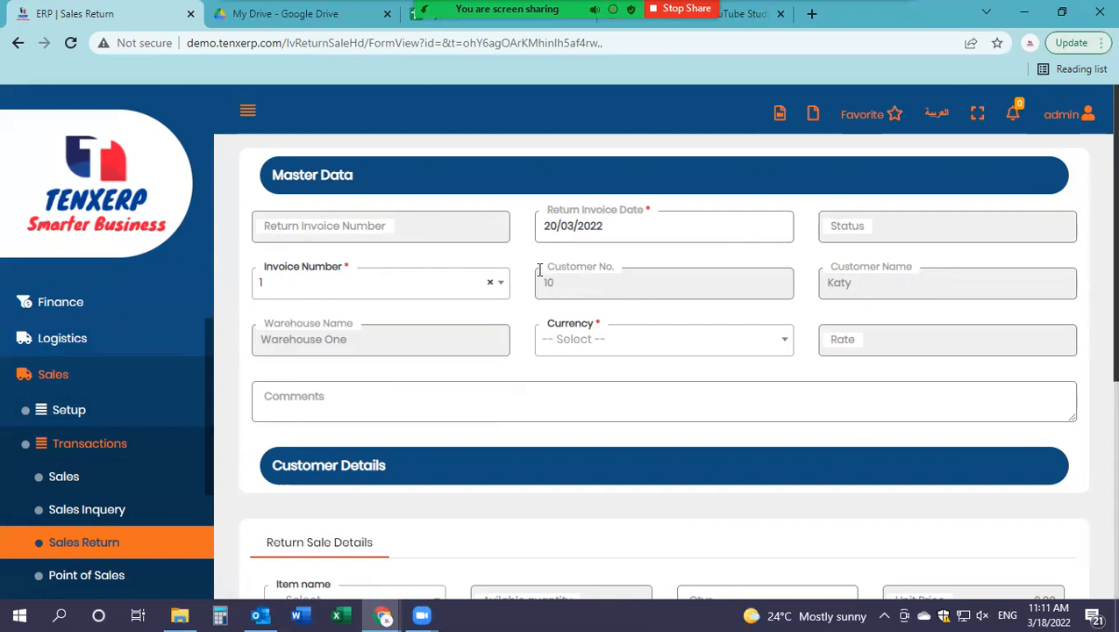
Set the return's currency to AE Dirhams and enter the comment "Computer was damaged".
double_click(832, 284)
drag(385, 357, 272, 365)
drag(385, 348, 258, 344)
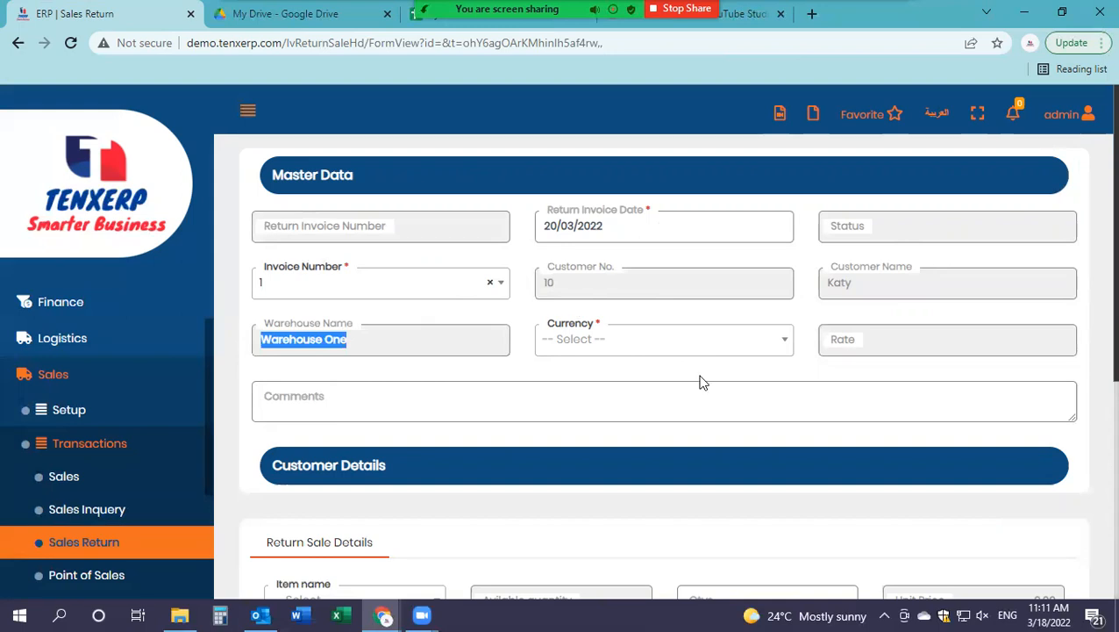
click(640, 345)
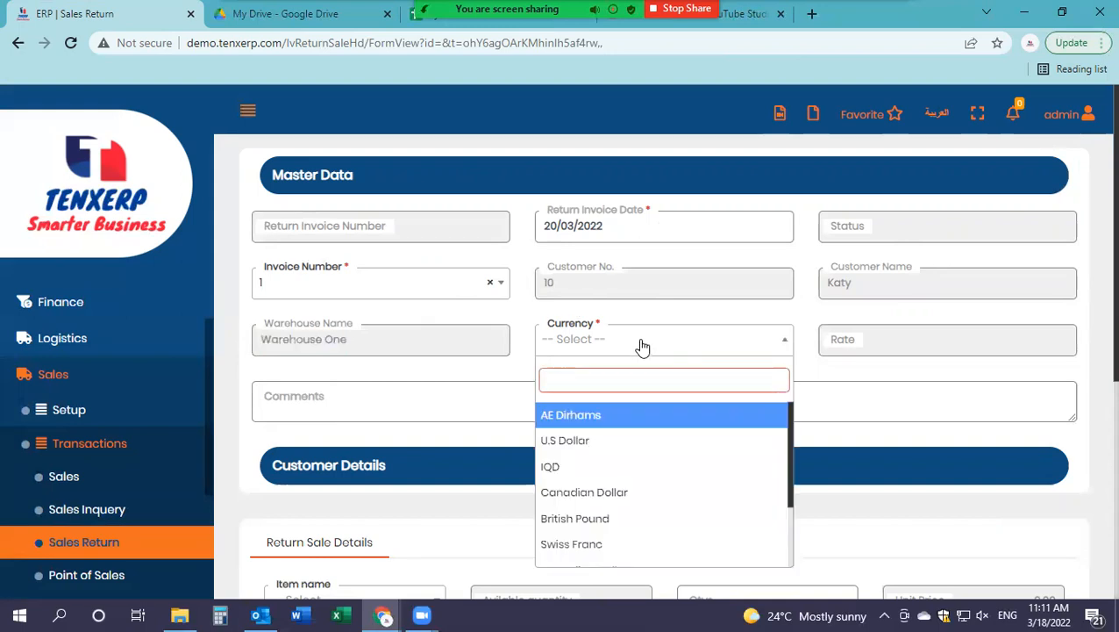
click(603, 423)
scroll(481, 372, down, 1)
click(367, 310)
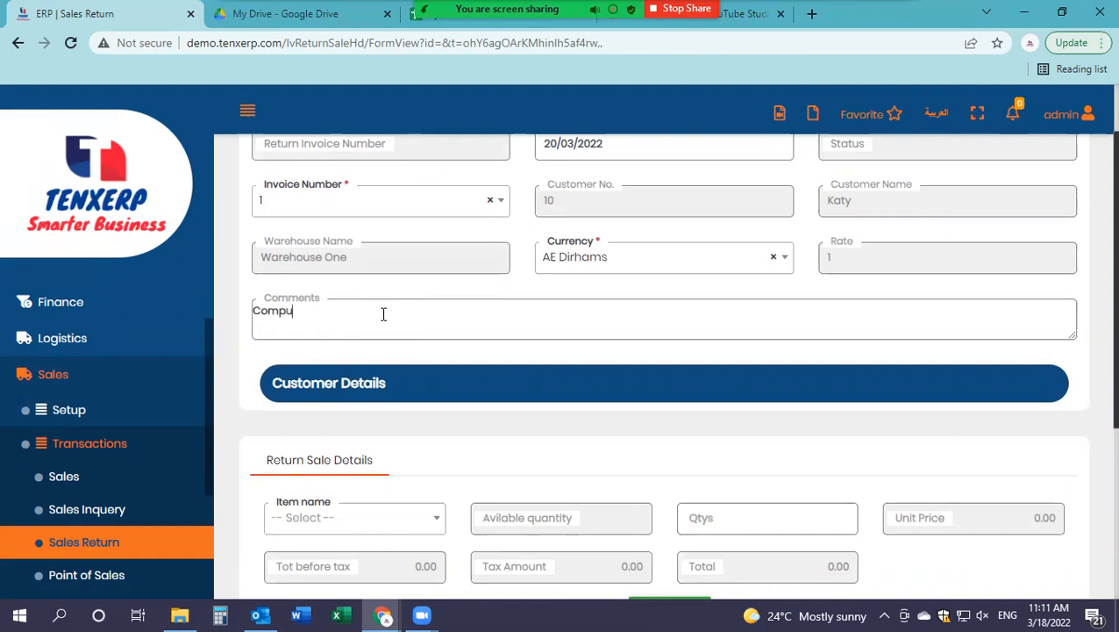
text(Computer was damaged)
Choose Computer as the item name in the return sale details.
scroll(407, 277, down, 2)
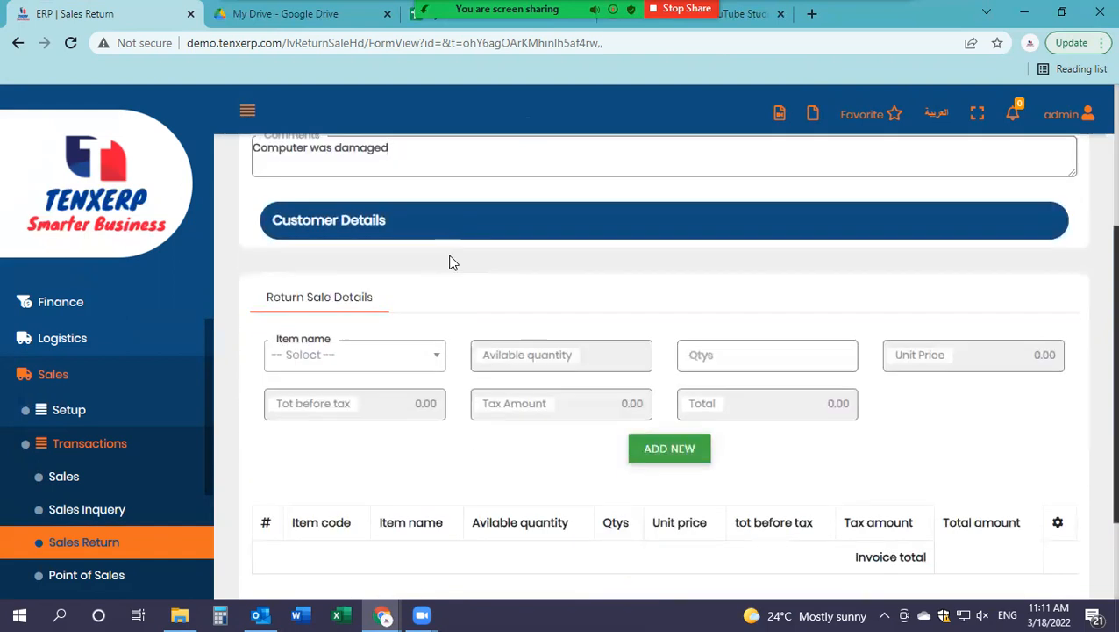
triple_click(275, 223)
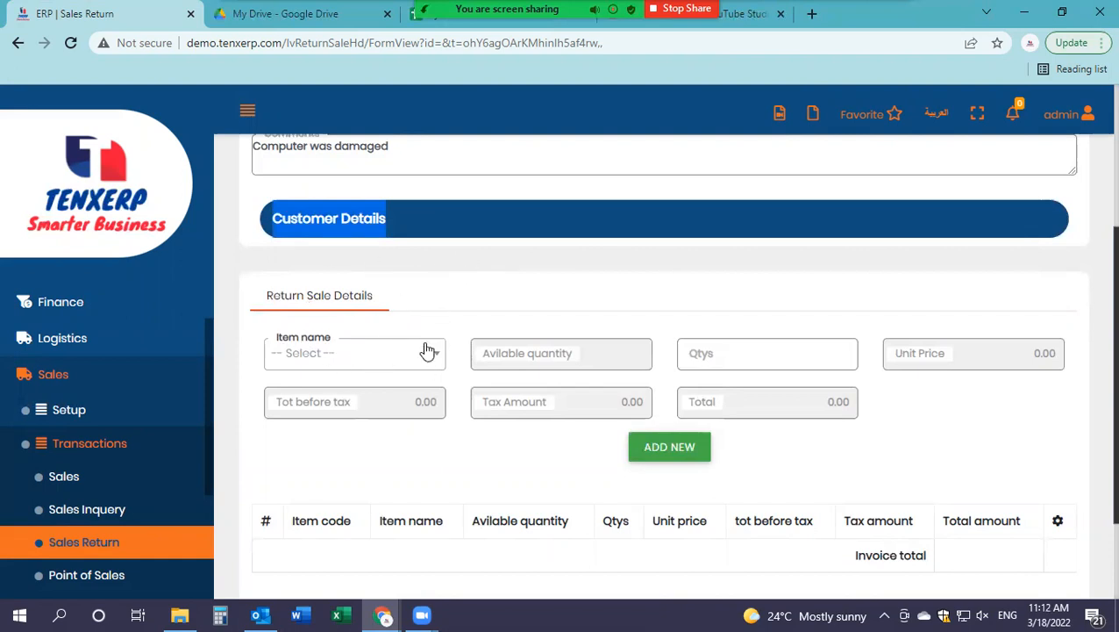
click(370, 359)
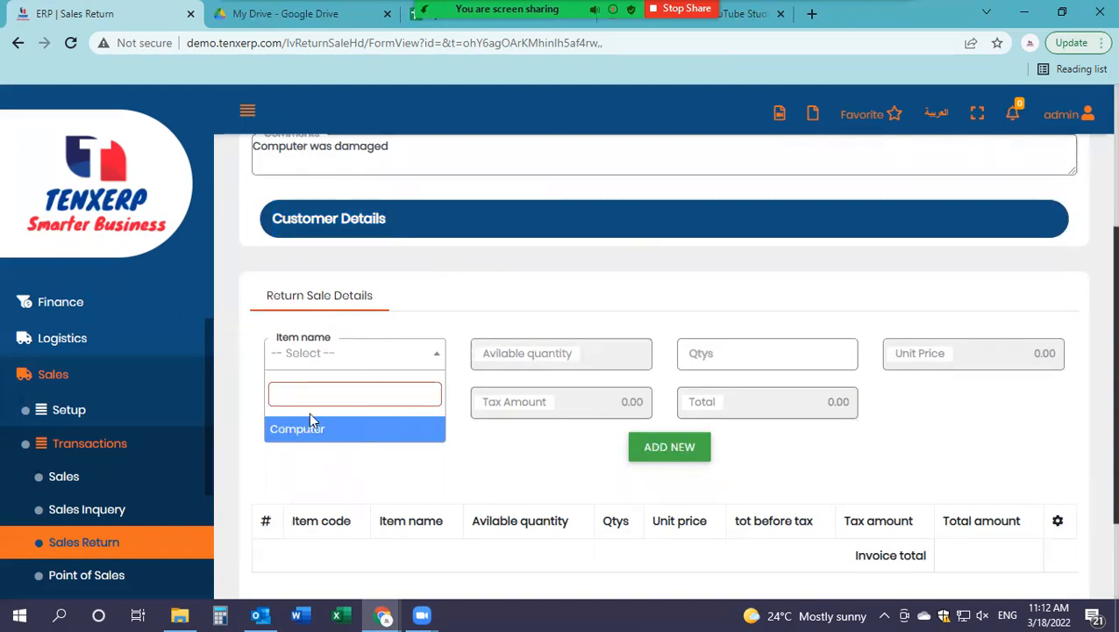
scroll(510, 342, up, 3)
click(932, 297)
scroll(867, 289, down, 3)
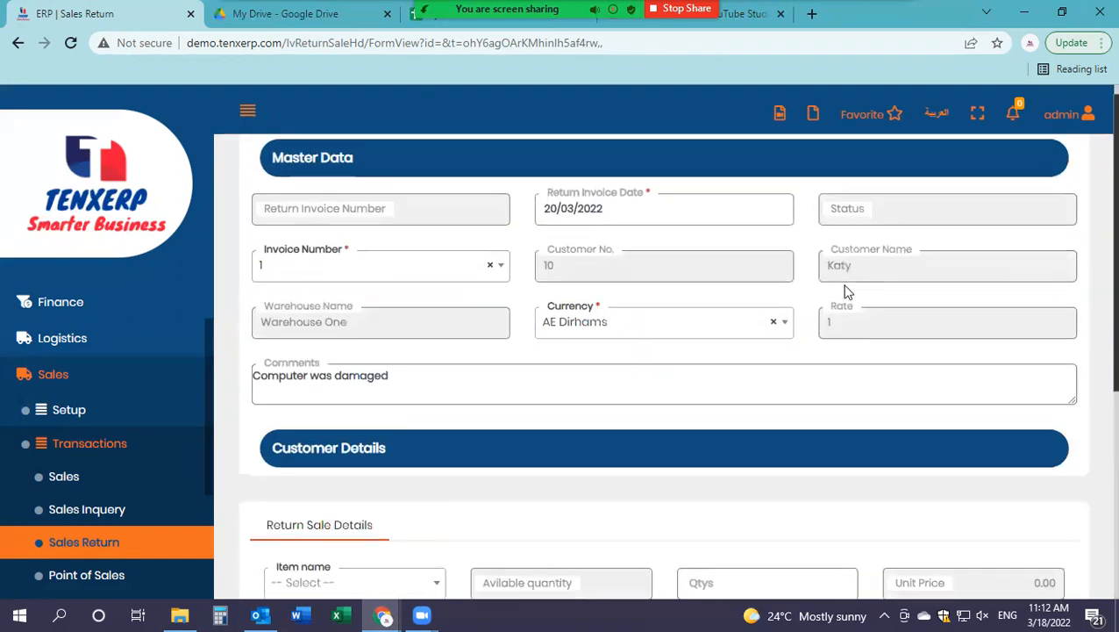
click(386, 257)
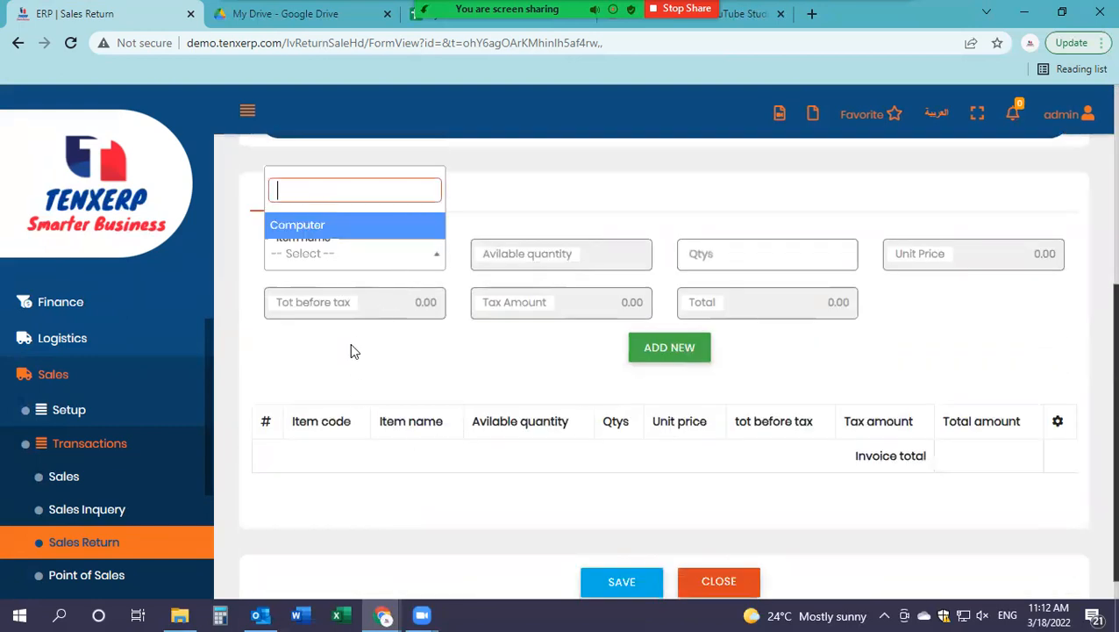
click(318, 230)
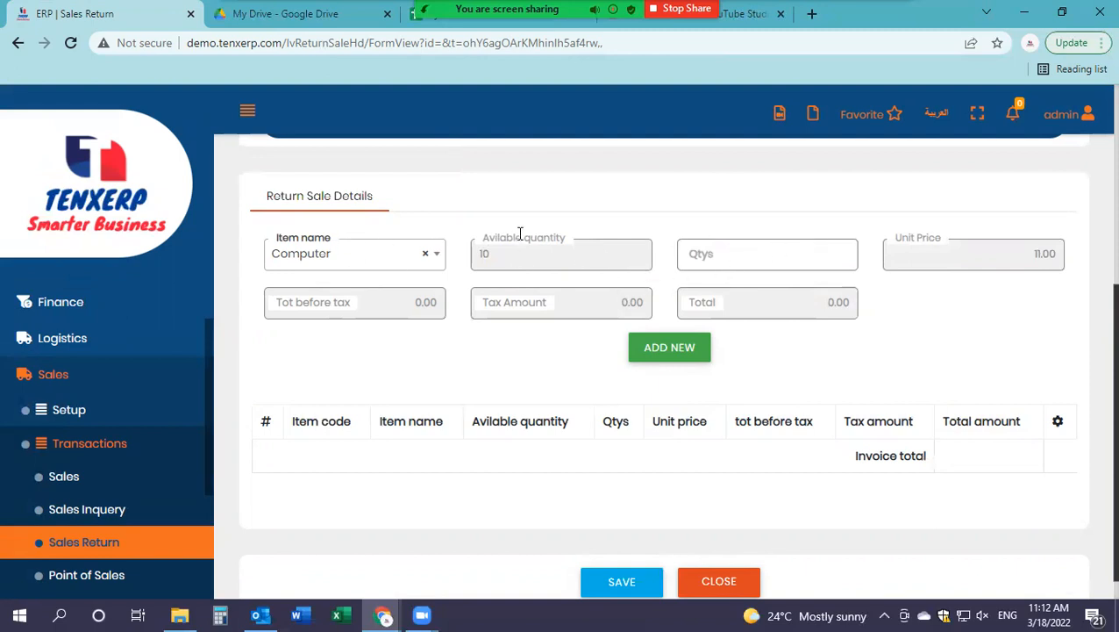
Set the returned quantity to 1 and add the Computer line to the return's item table.
drag(516, 254, 456, 262)
drag(1024, 247, 1095, 259)
click(756, 250)
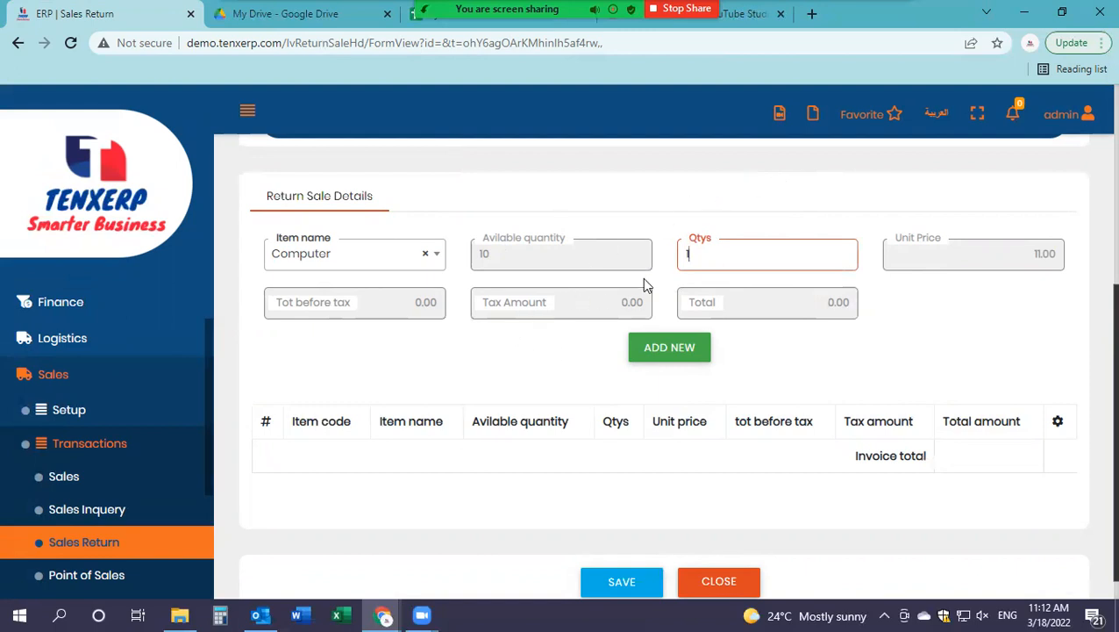
click(699, 352)
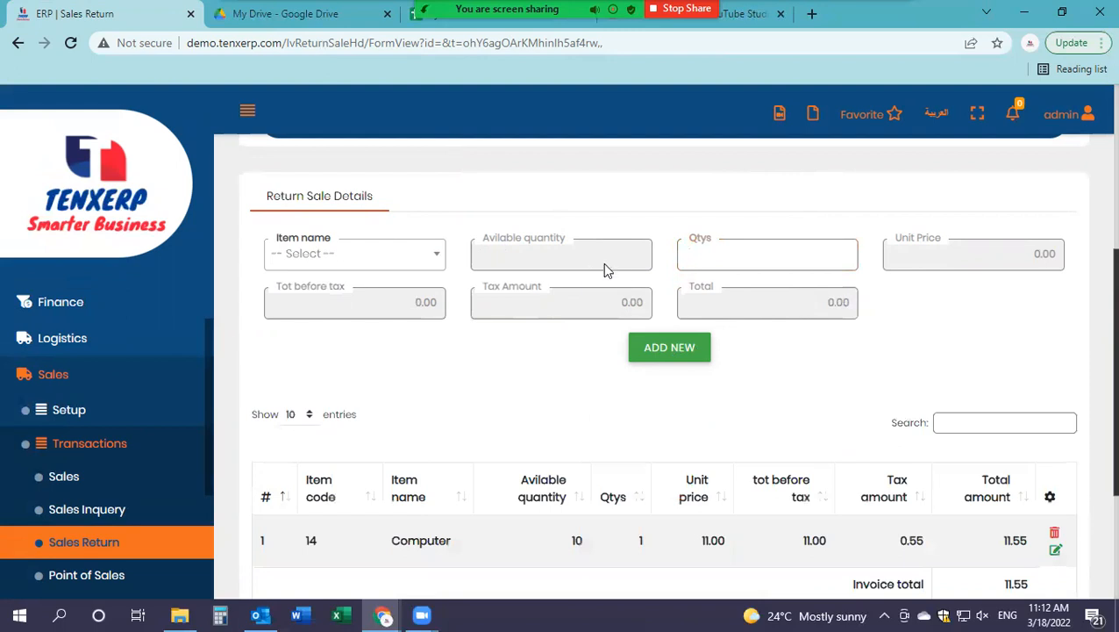
scroll(605, 263, down, 2)
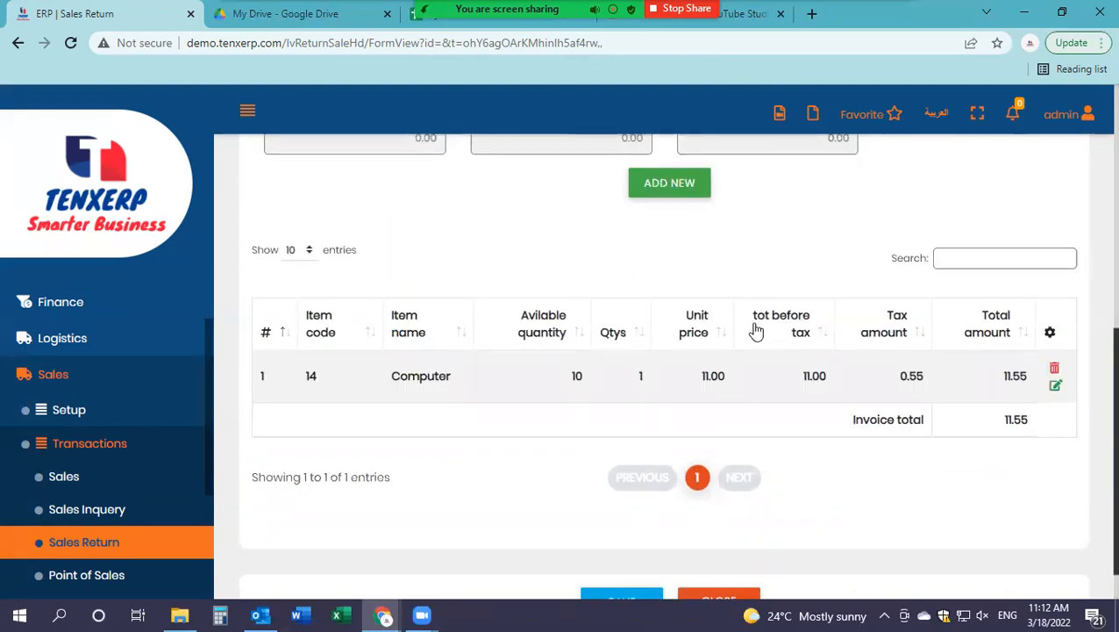
Review the Computer return line, invoice total and master data, and save the sales return.
scroll(614, 298, up, 1)
scroll(657, 299, down, 2)
scroll(667, 325, up, 2)
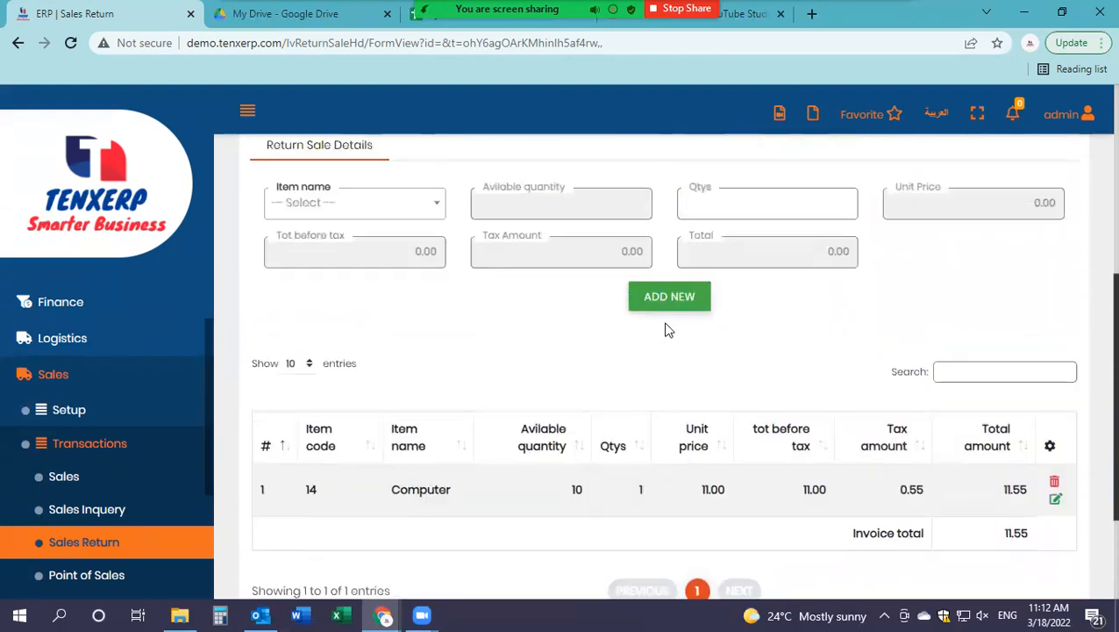
scroll(645, 327, down, 2)
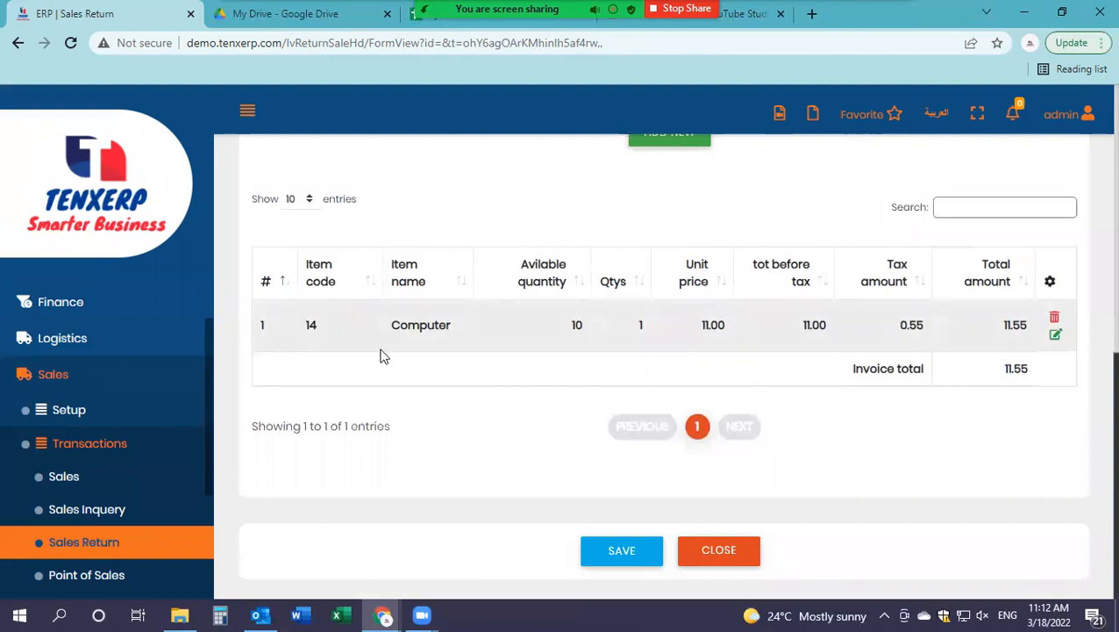
drag(844, 367, 924, 369)
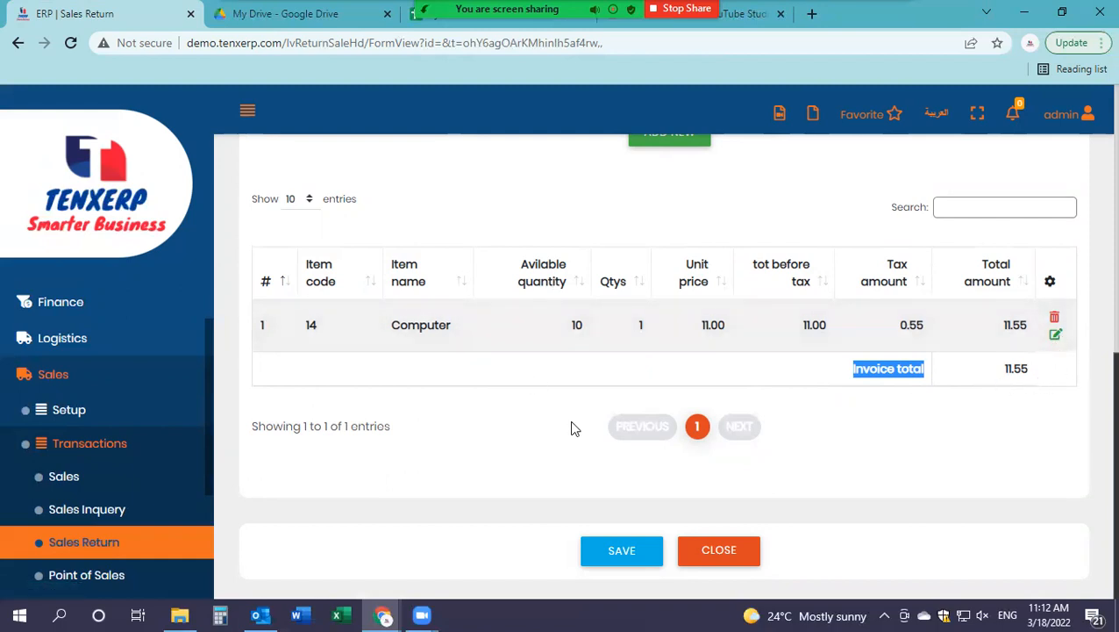
scroll(571, 427, up, 8)
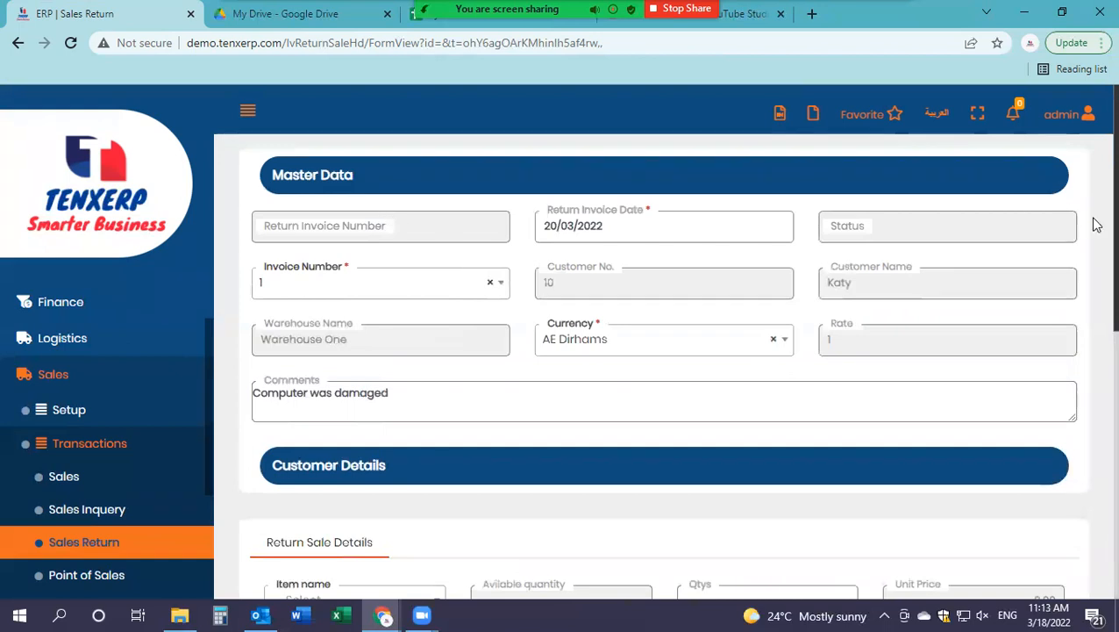
scroll(829, 434, down, 8)
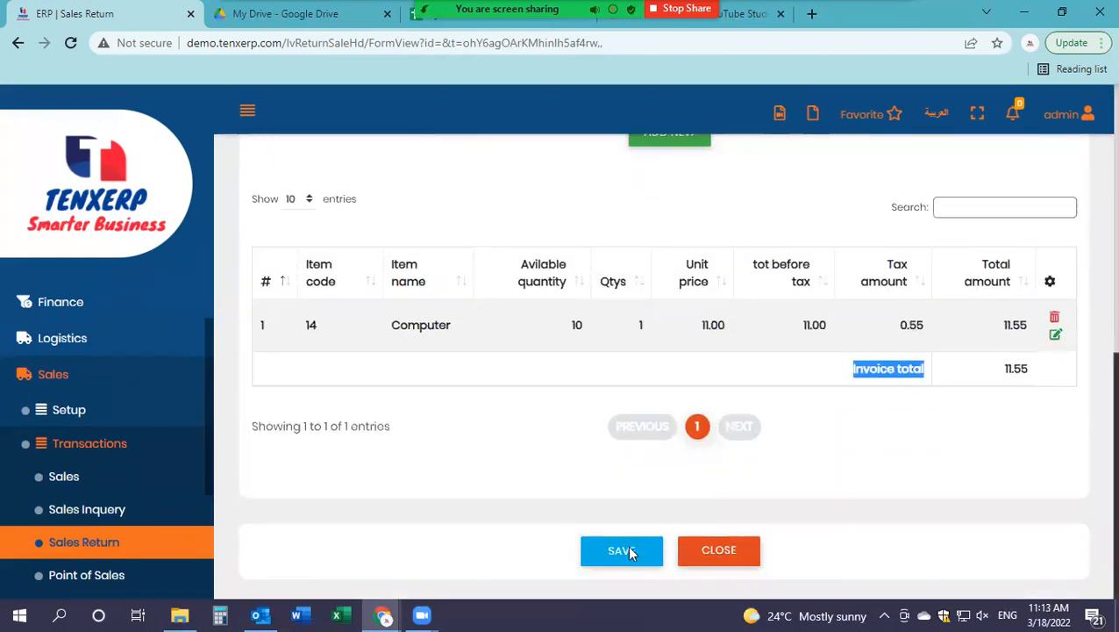
click(630, 551)
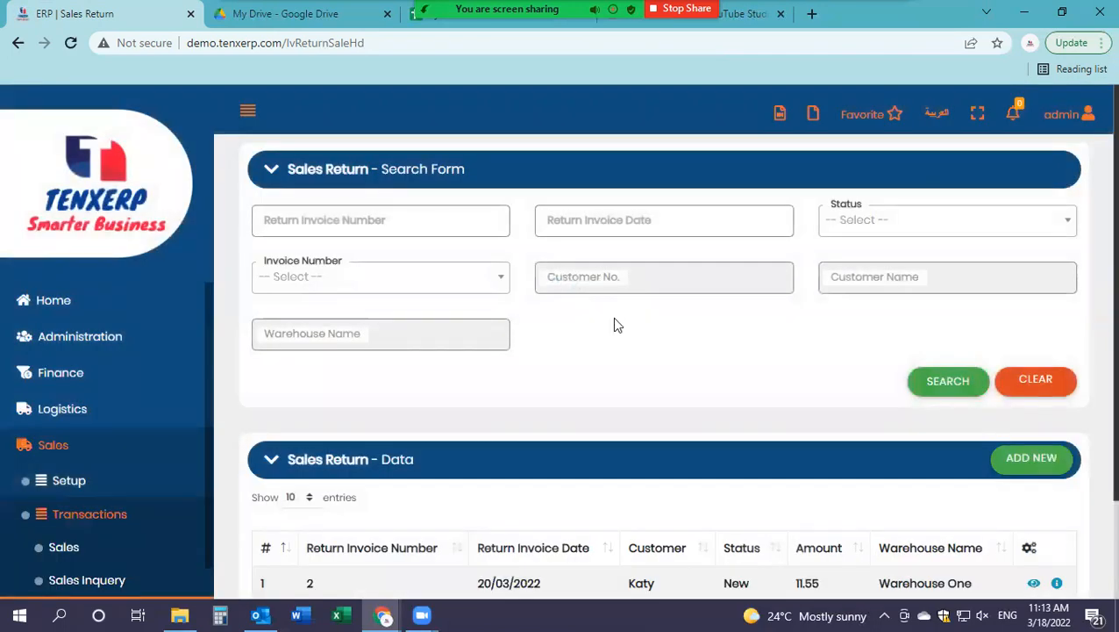
View the full details of the sales return dated 20/03/2022 from the list and close the record.
scroll(623, 316, down, 2)
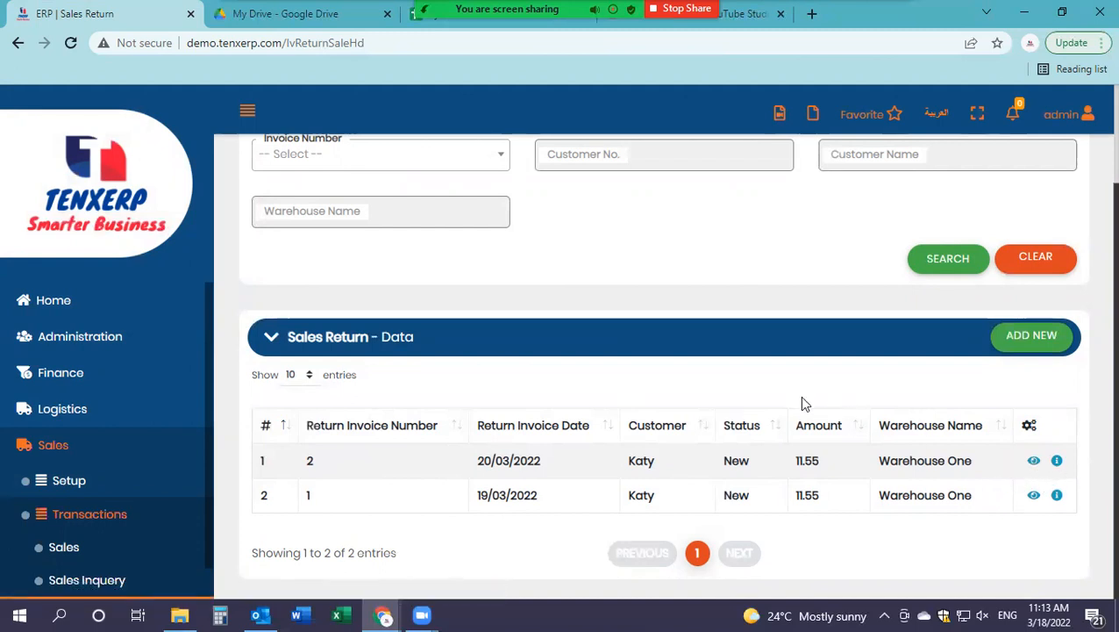
click(1032, 464)
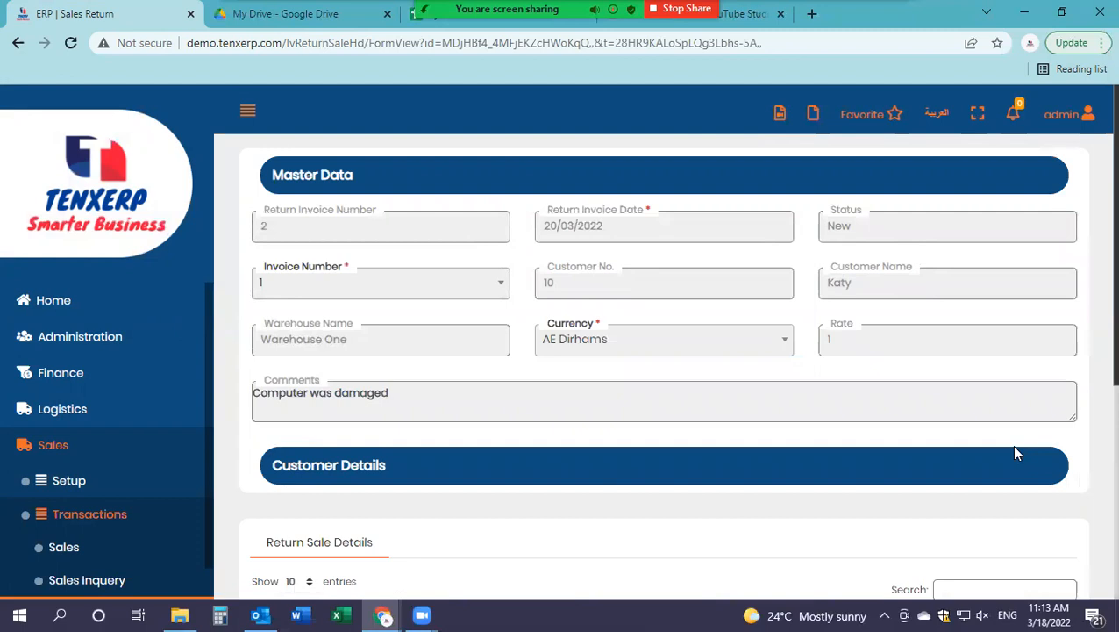
scroll(893, 438, down, 4)
click(670, 550)
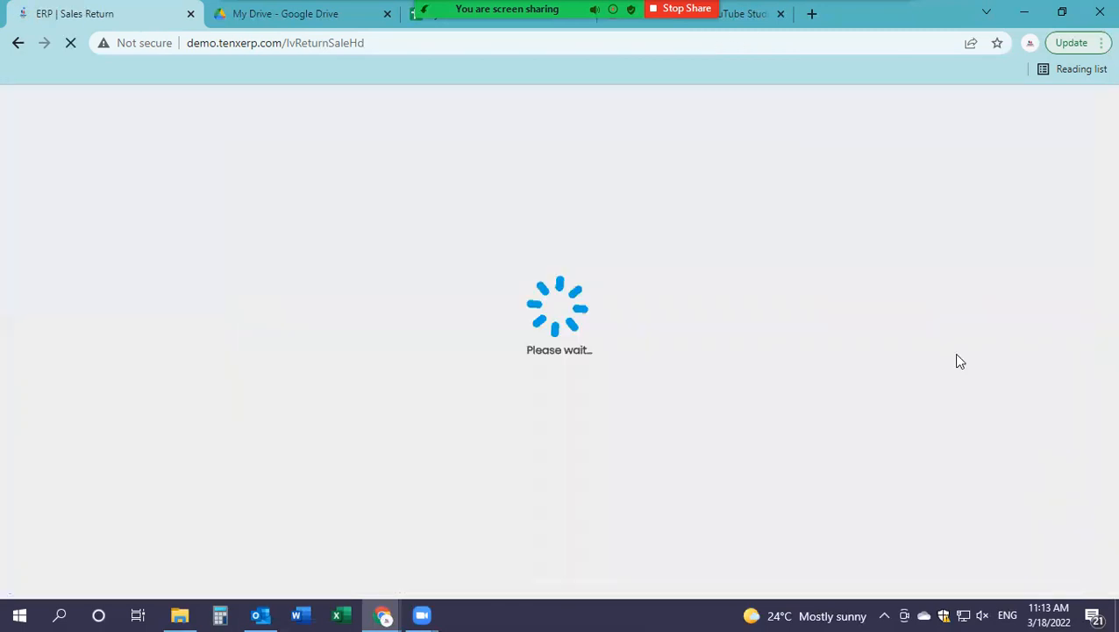
Examine who created and updated the 20/03/2022 sales return and when, and close the record information.
scroll(981, 502, down, 1)
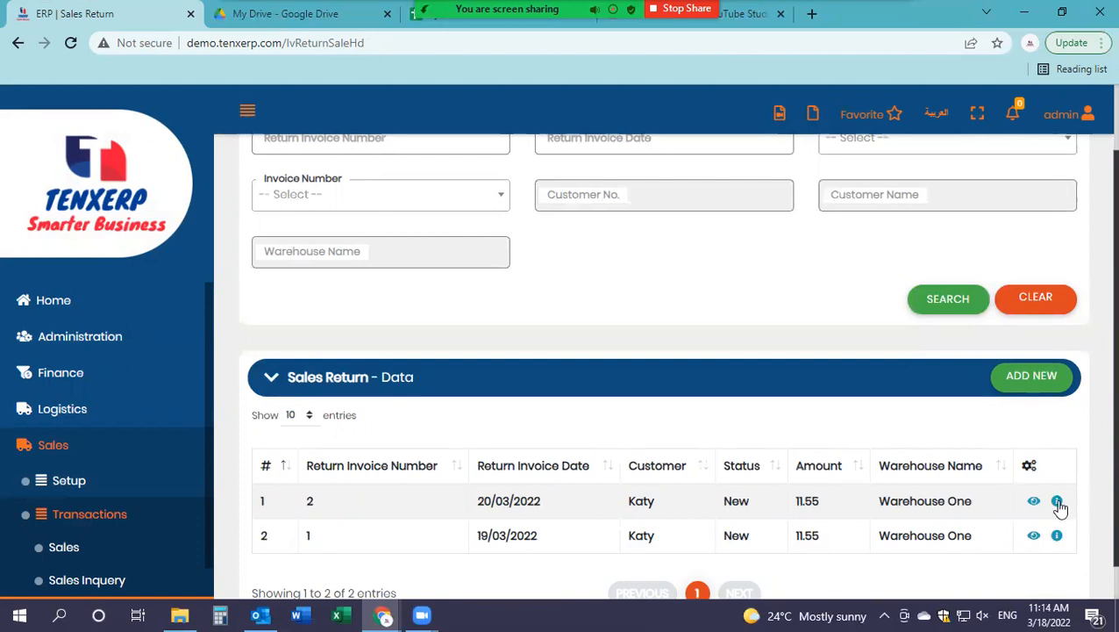
click(1058, 503)
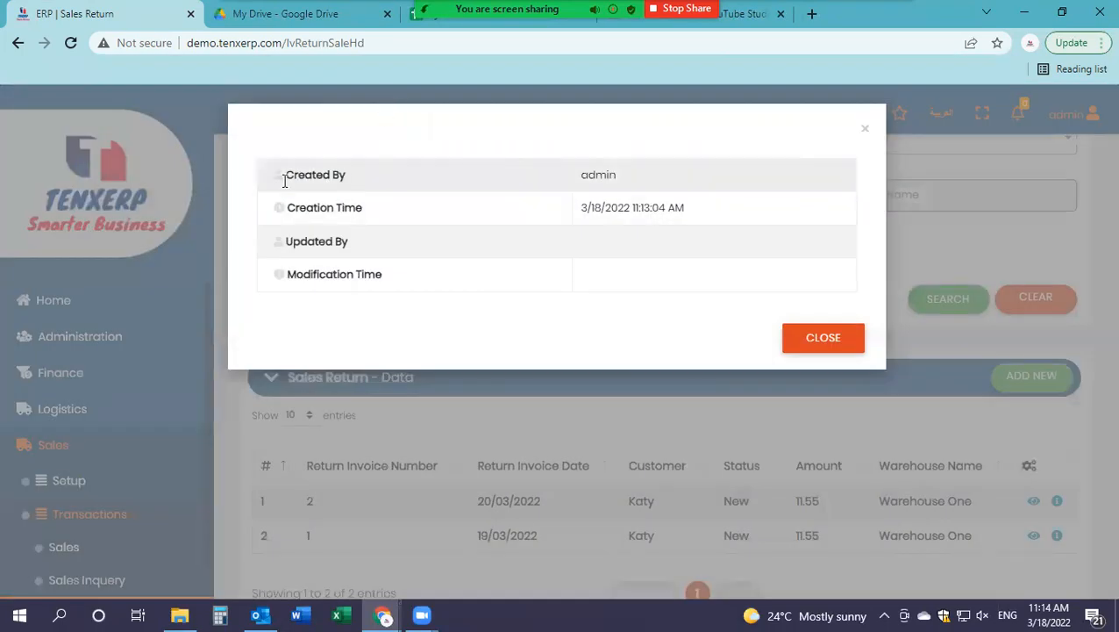
drag(284, 180, 349, 178)
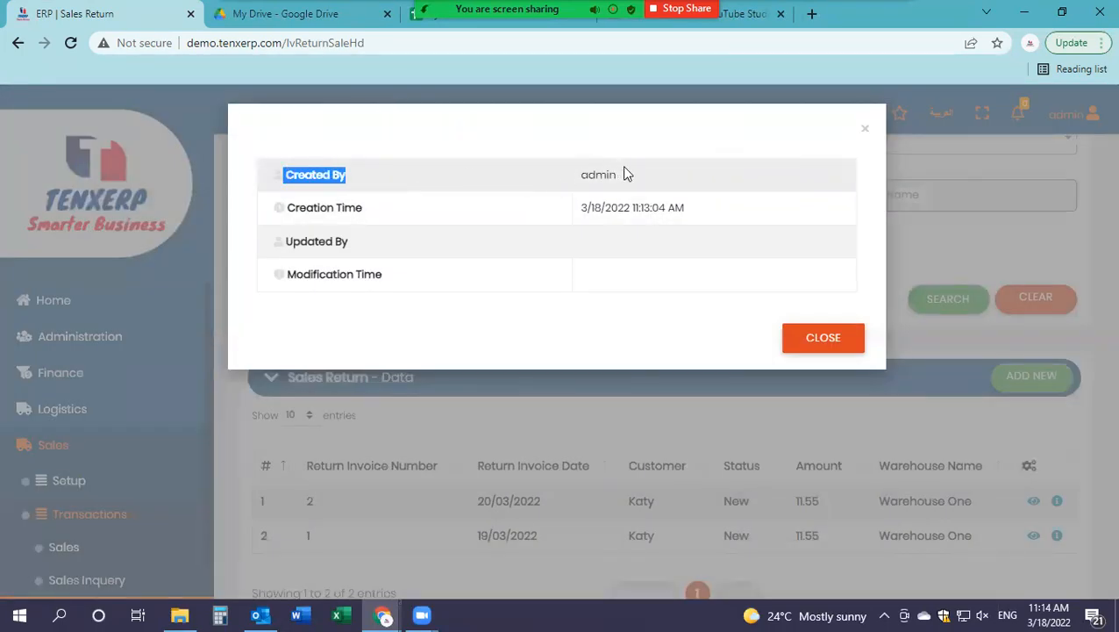
drag(623, 172, 554, 174)
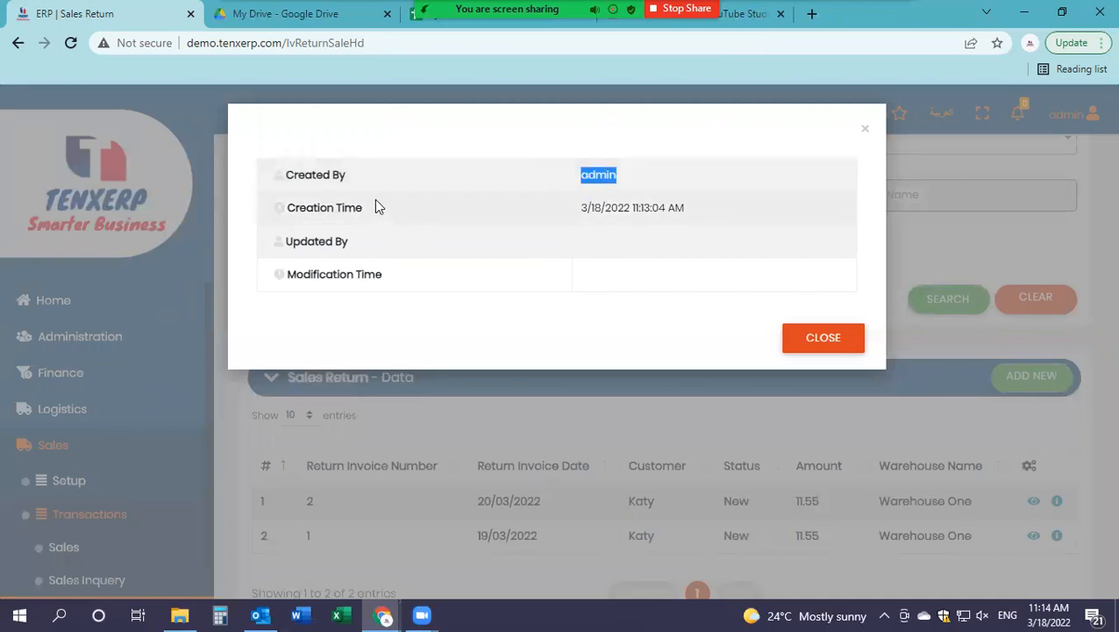
drag(626, 206, 685, 207)
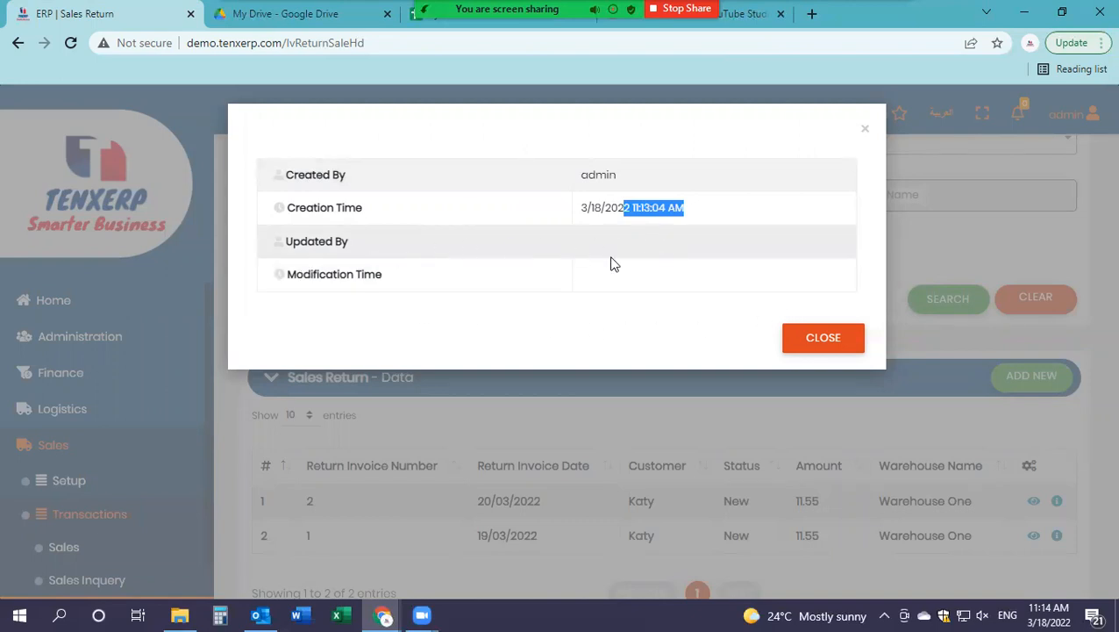
drag(315, 242, 367, 278)
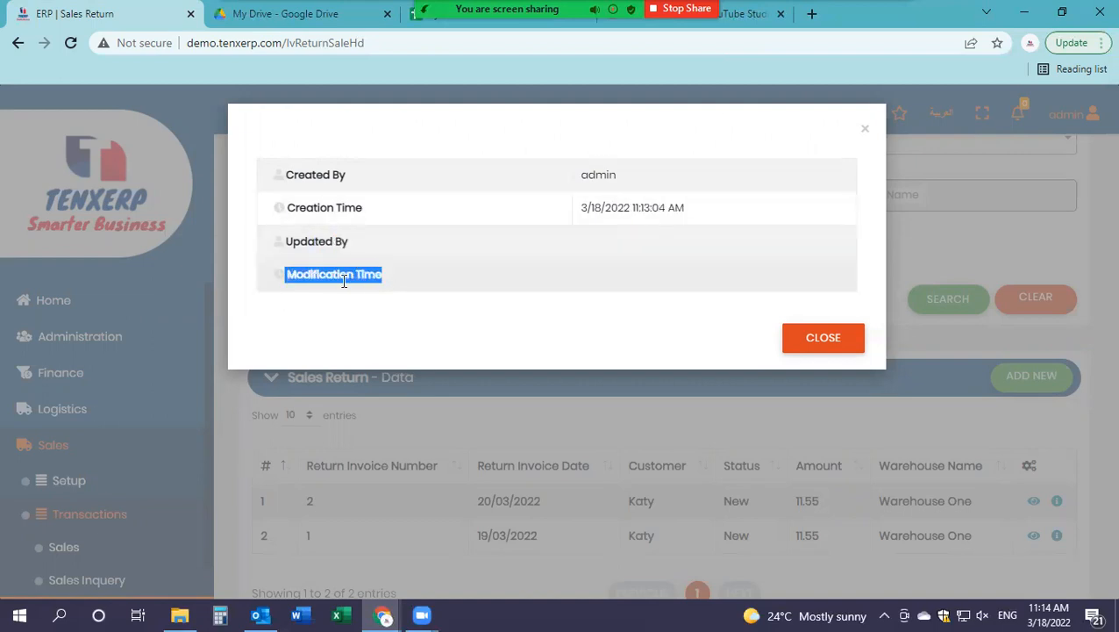
click(580, 277)
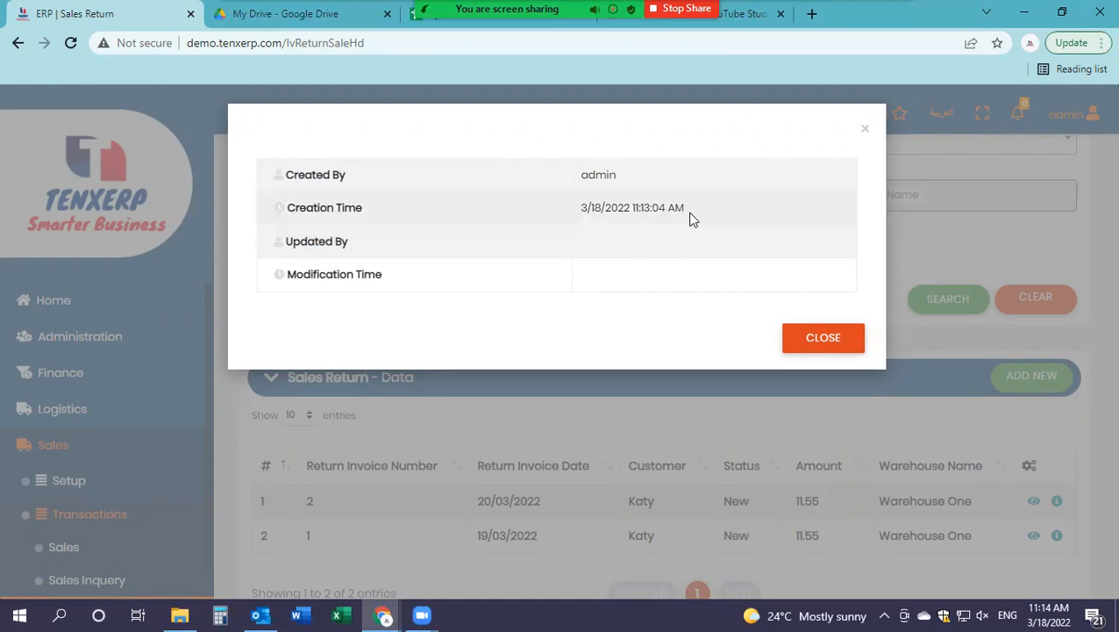
drag(575, 208, 643, 209)
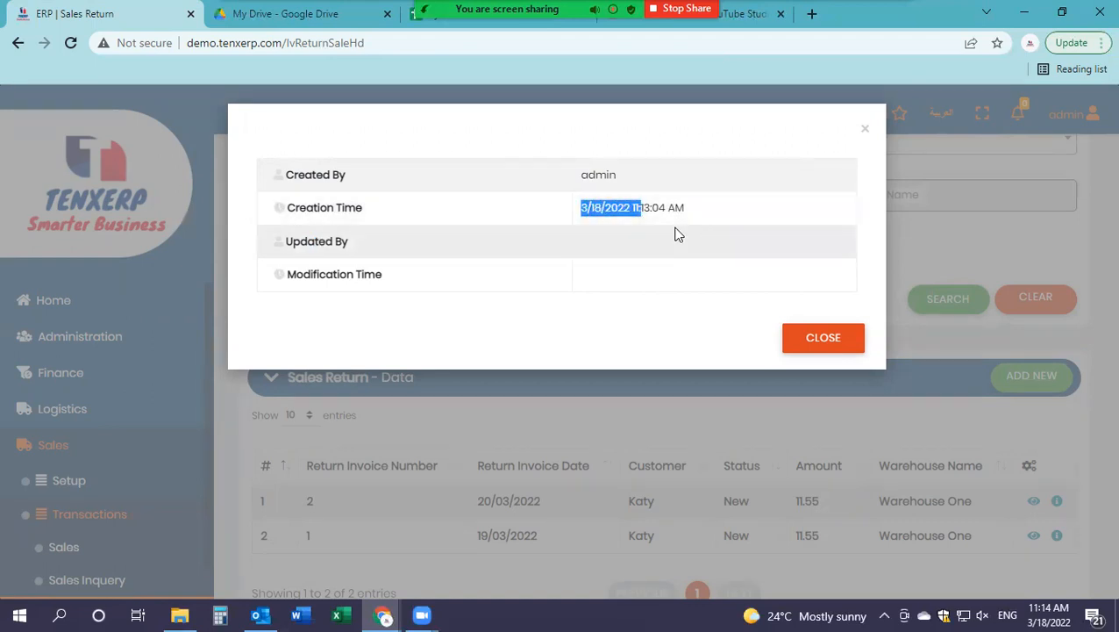
click(822, 344)
scroll(579, 259, down, 1)
scroll(550, 293, up, 2)
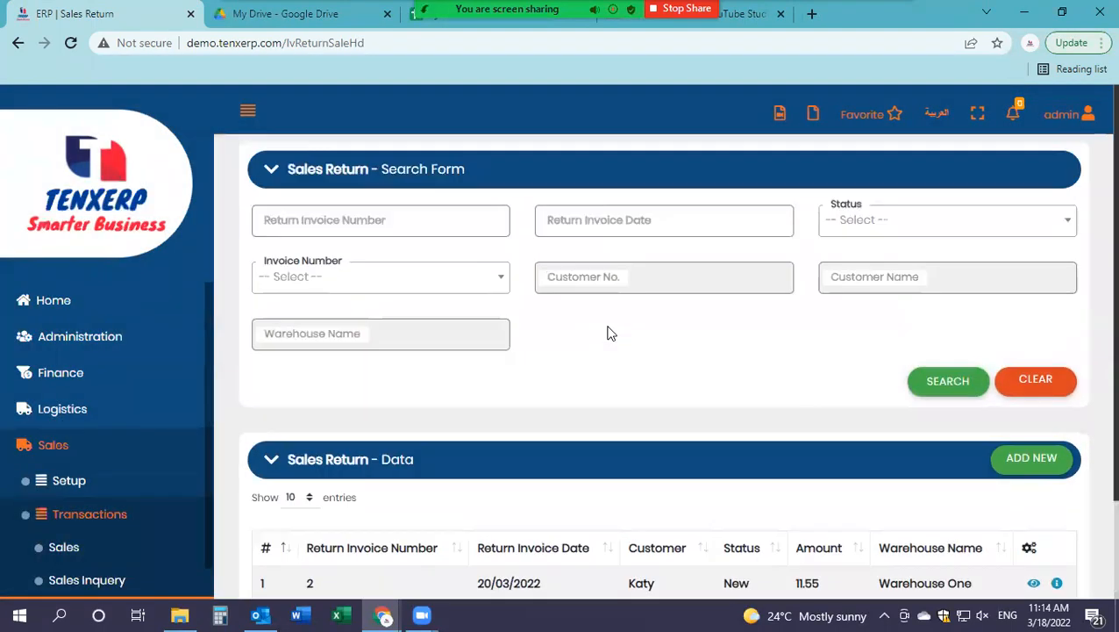